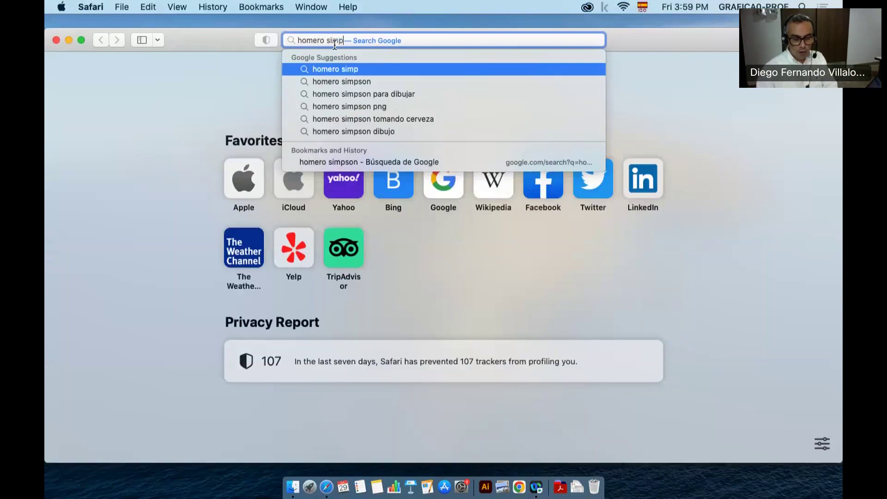
Step: Search Google Images for "homero simpson" and open the preview of the raised-arms picture from indiehoy.com
key("Return")
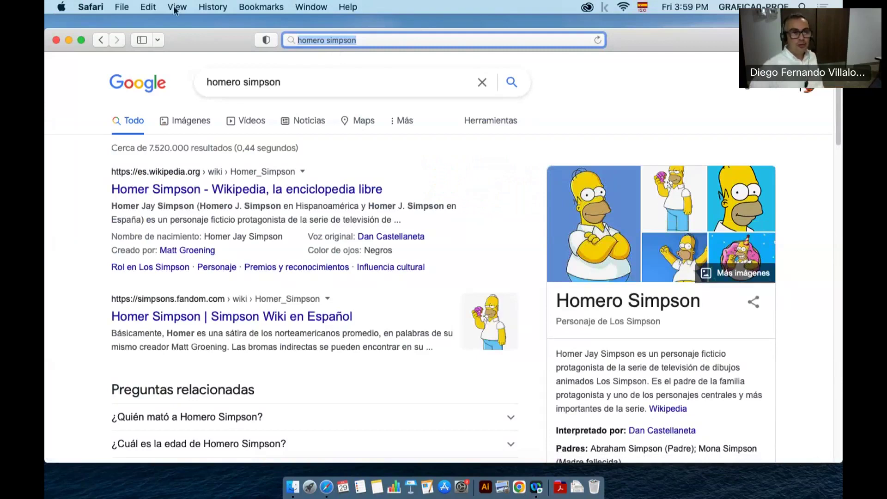
left_click(189, 121)
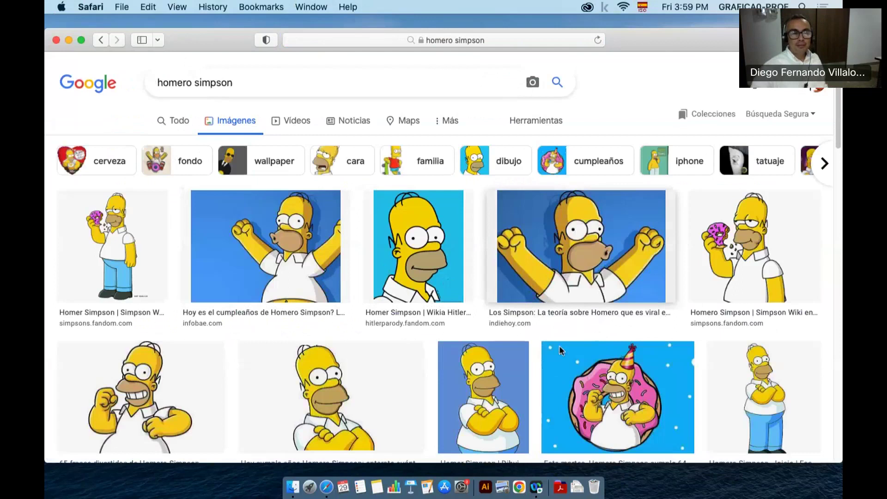
scroll(258, 412, "down", 1)
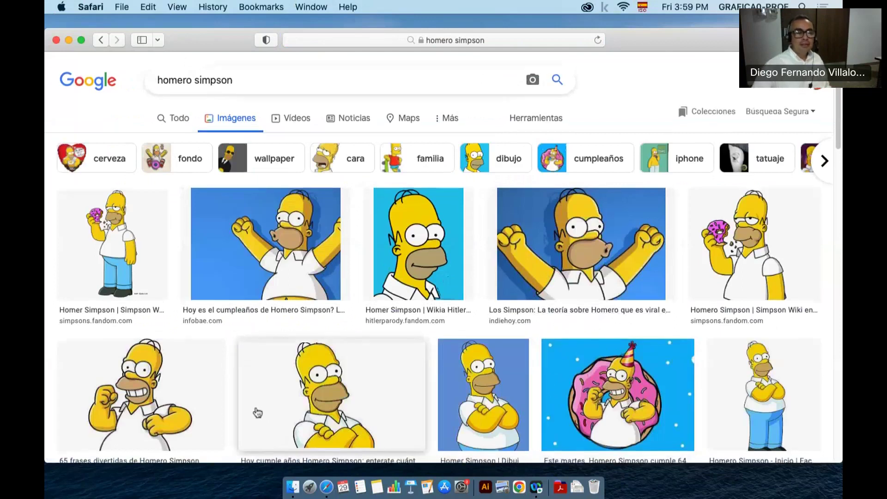
scroll(257, 413, "down", 2)
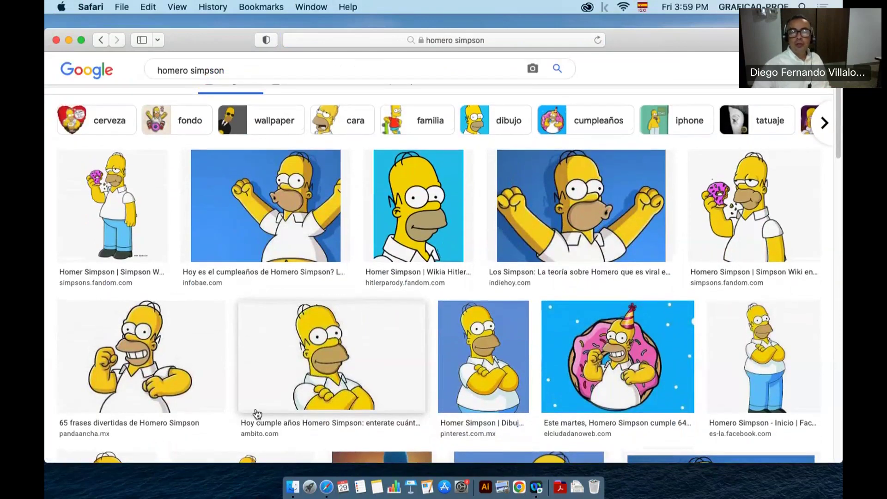
scroll(257, 412, "up", 1)
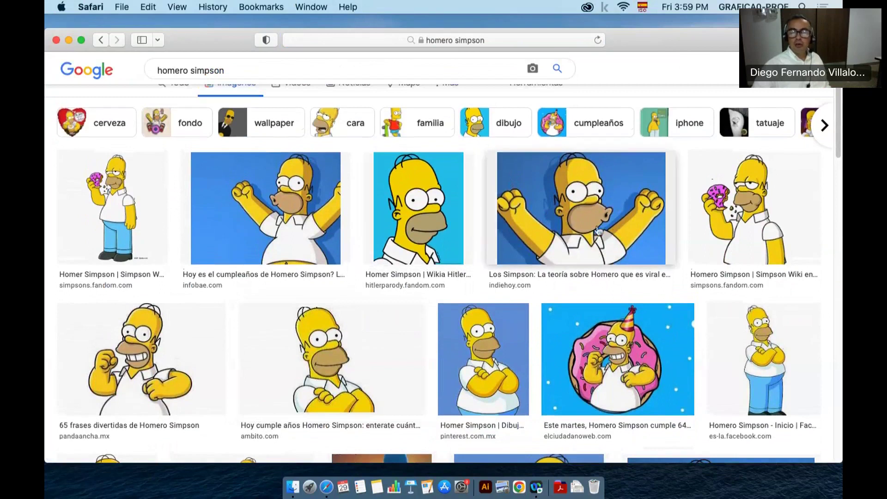
left_click(566, 225)
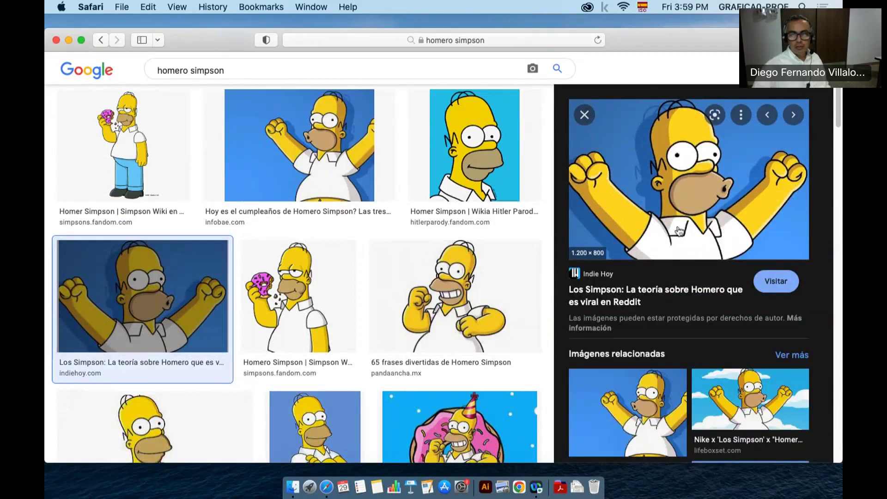
Step: Open the previewed raised-arms picture from the browser in Adobe Illustrator
left_click_drag(707, 180, 504, 489)
left_click(483, 488)
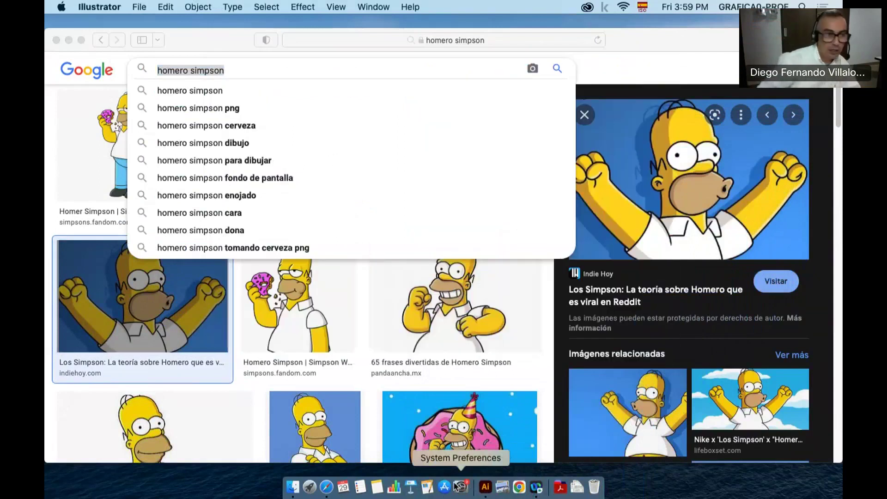
left_click(485, 486)
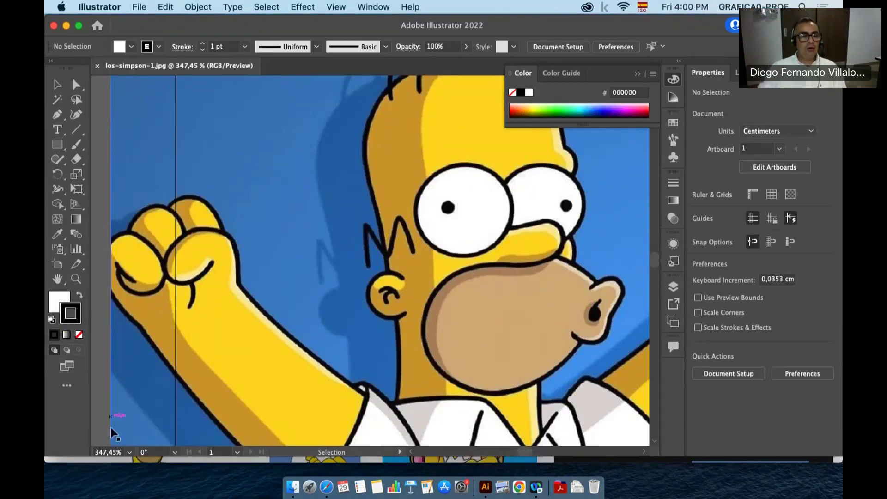
Step: Select the placed Homer image and fit the artboard to the artwork bounds
double_click(59, 280)
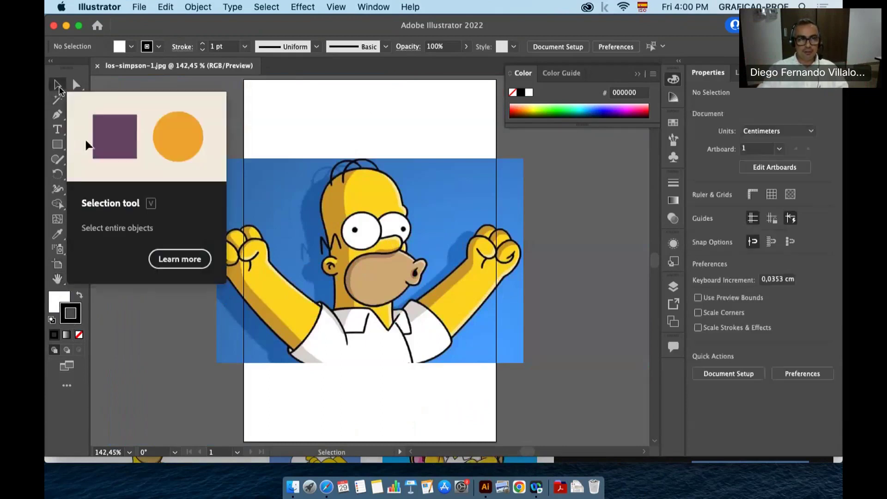
left_click(58, 87)
left_click(359, 221)
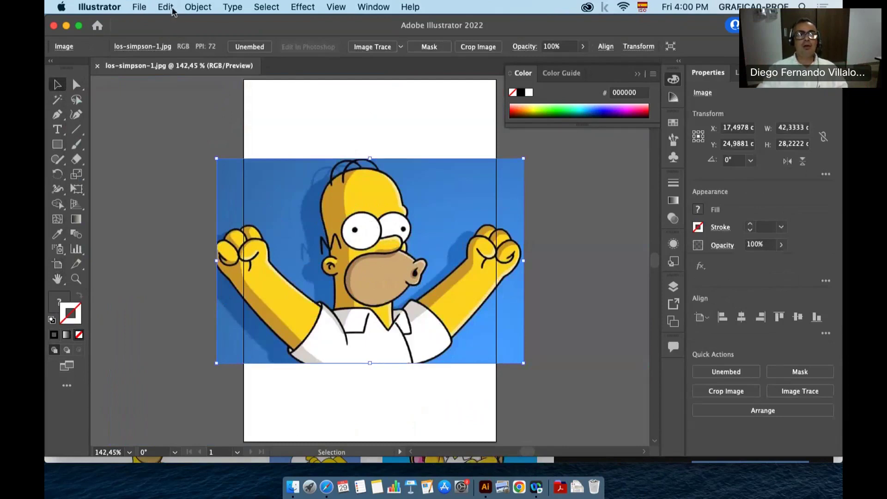
left_click(197, 7)
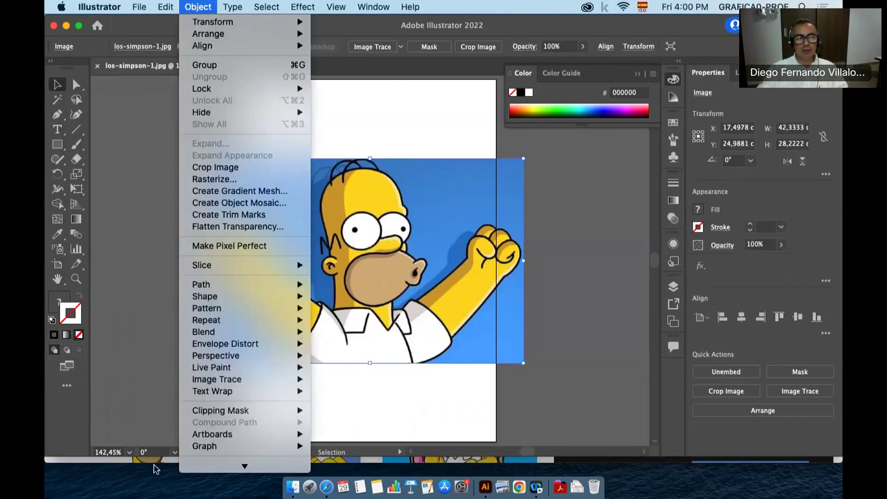
mouse_move(230, 435)
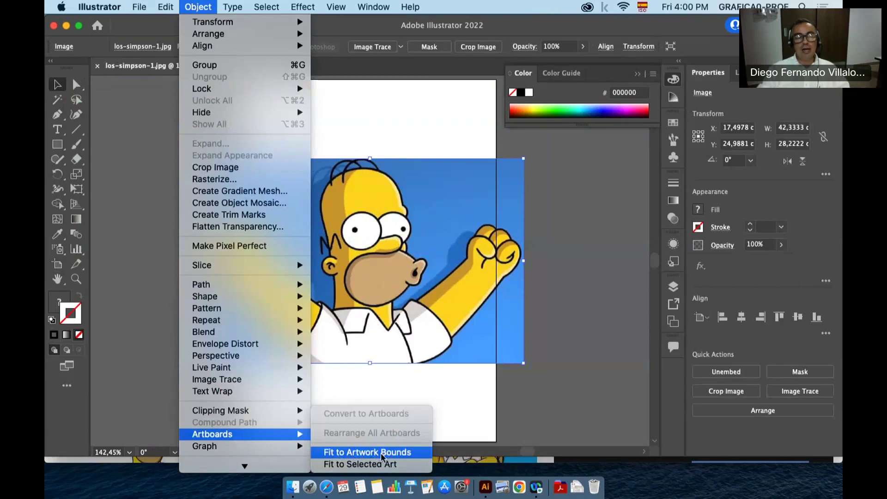
left_click(362, 453)
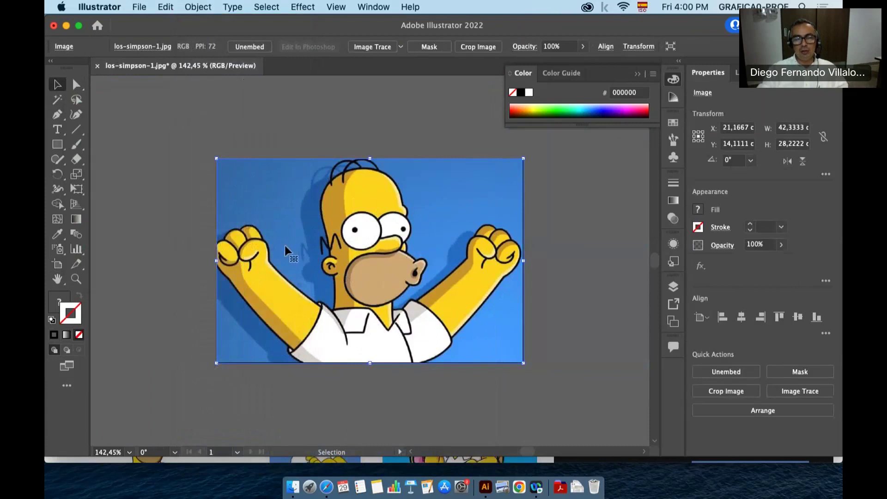
mouse_move(315, 255)
left_mouse_down()
mouse_move(439, 277)
mouse_move(389, 383)
mouse_move(454, 364)
mouse_move(355, 226)
mouse_move(316, 256)
left_mouse_up()
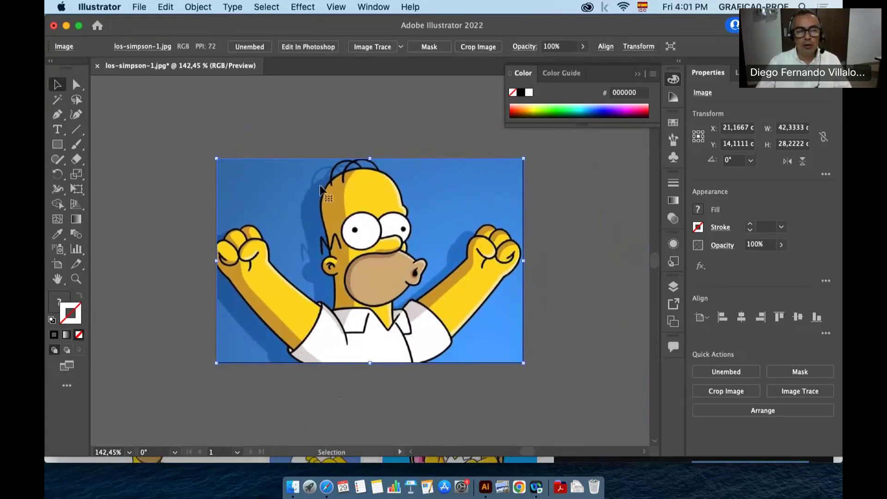
Step: Draw a rectangle of about 42.33 × 28.22 cm covering the whole image and artboard
left_click(59, 147)
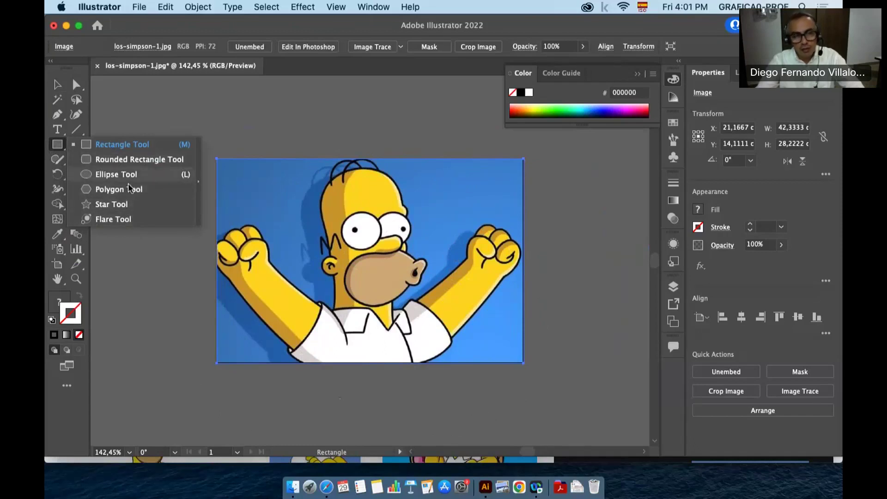
left_click(94, 146)
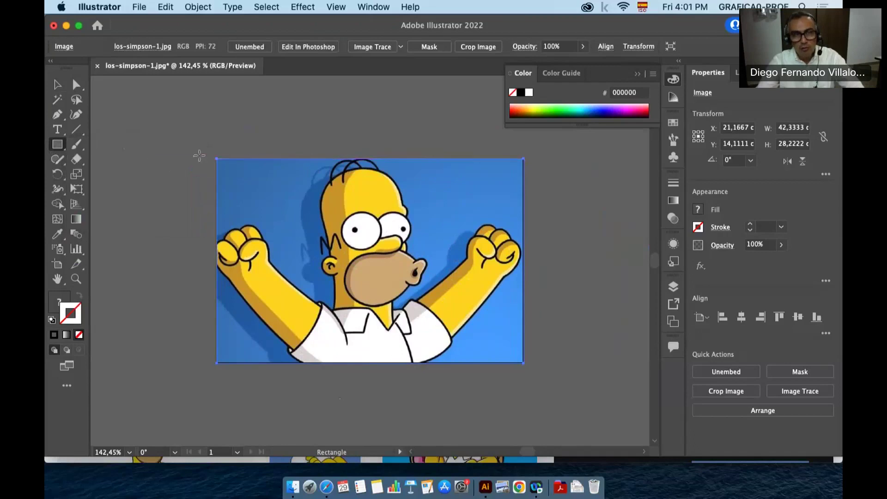
left_click_drag(216, 157, 523, 361)
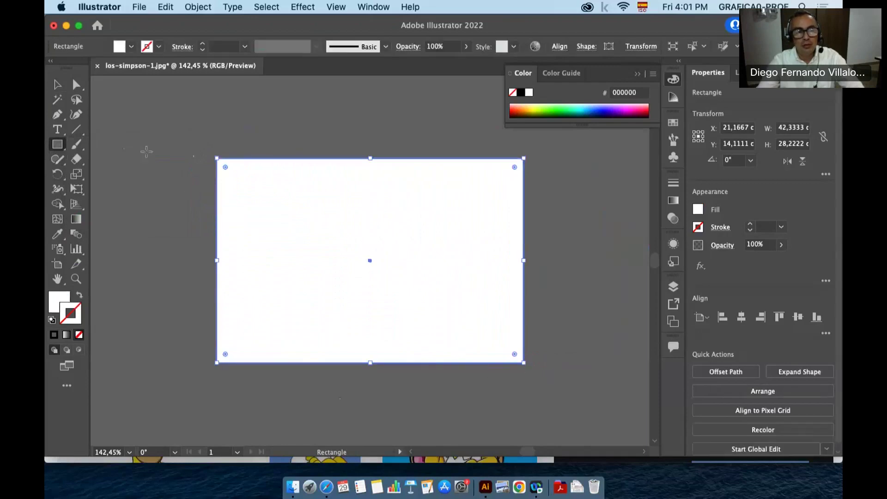
Step: Fill the rectangle with the lighter blue sampled from the image's background and realign it over the whole artboard
left_click(63, 88)
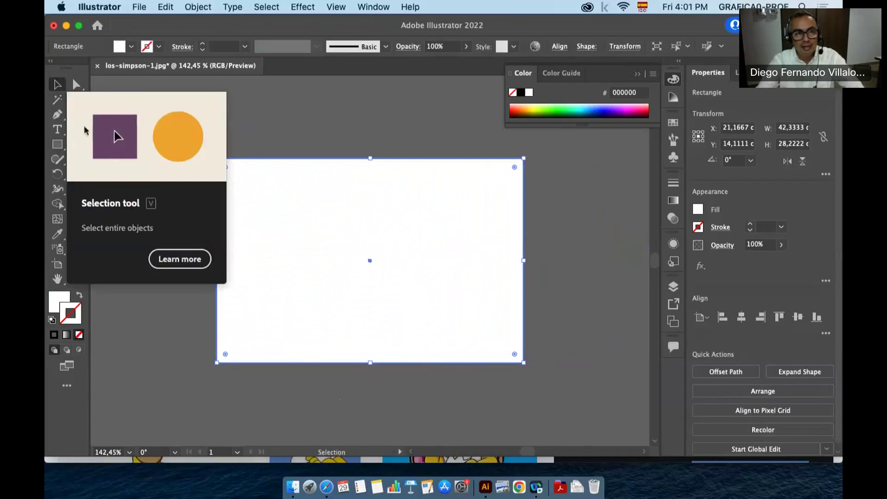
left_click_drag(301, 210, 434, 210)
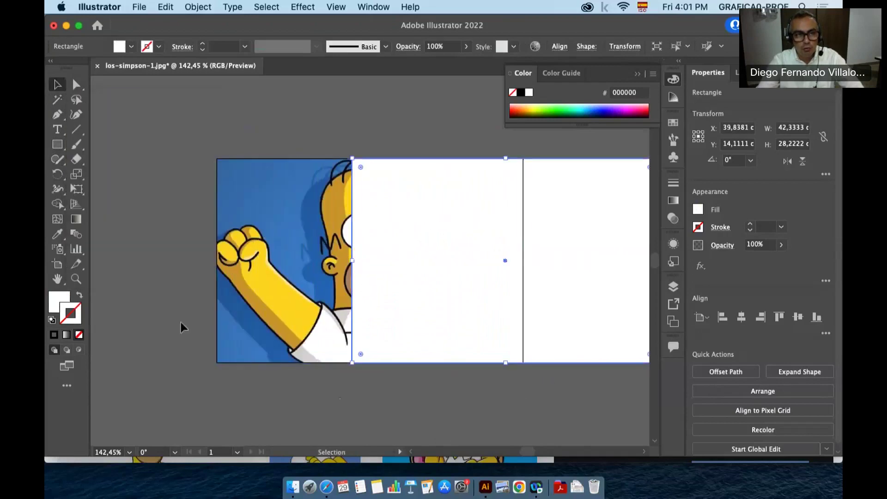
left_click(61, 237)
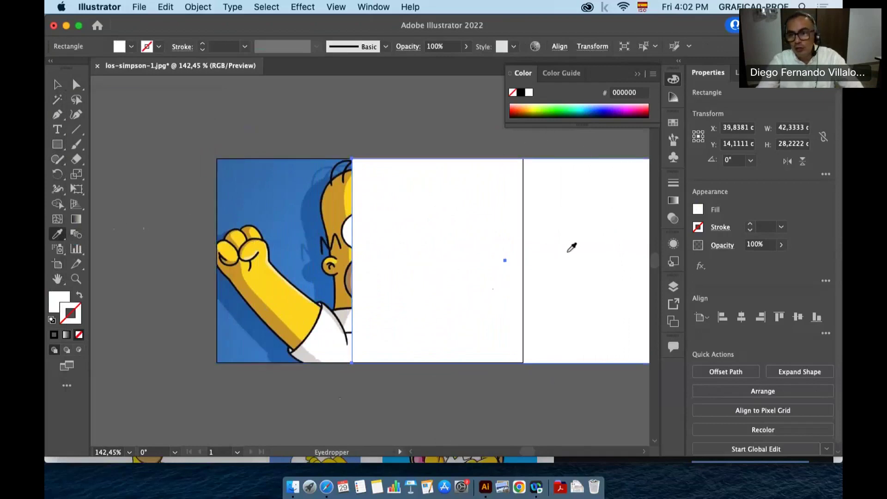
left_click(254, 181)
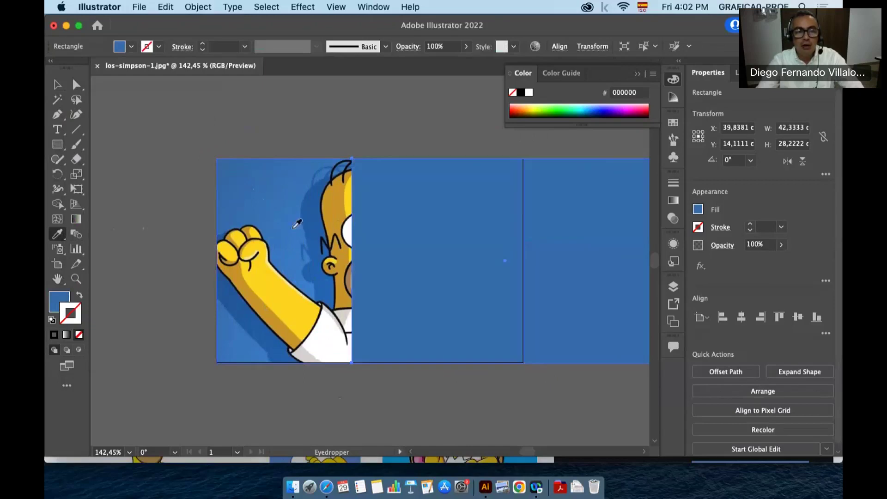
left_click(292, 243)
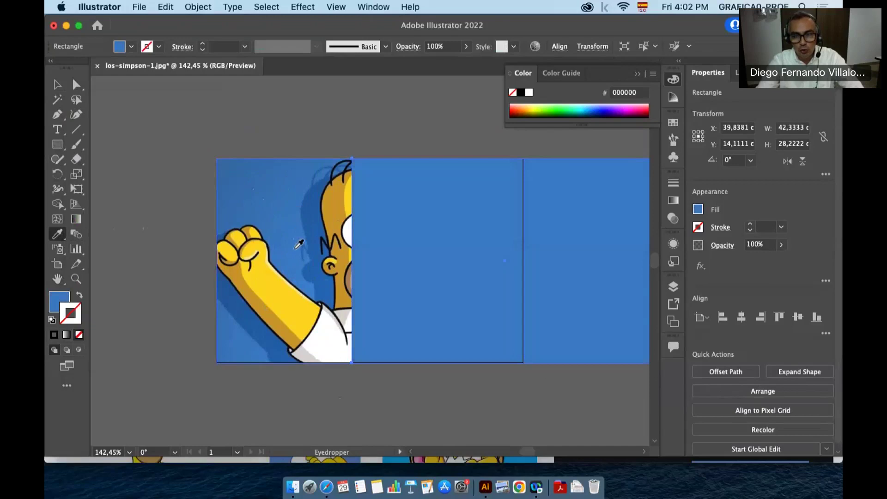
left_click(62, 87)
left_click_drag(400, 248, 267, 251)
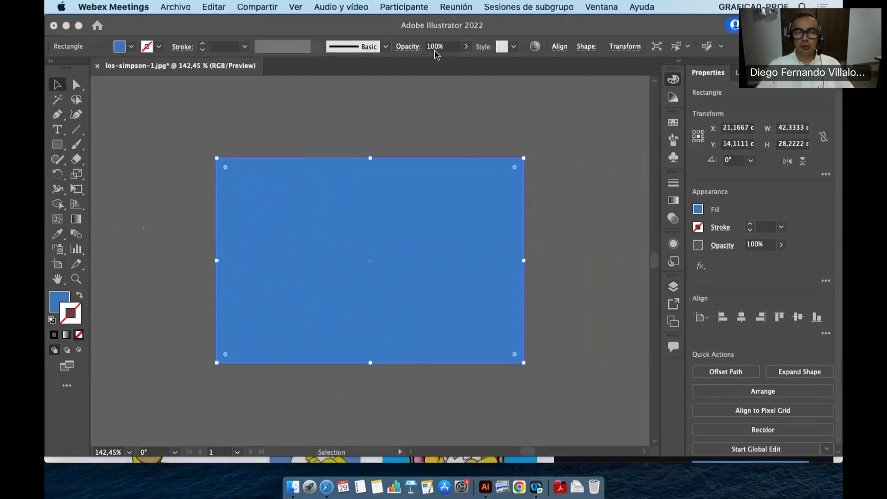
Step: Expand Layer 1 and hide the blue rectangle to uncover the Homer image
left_click(675, 289)
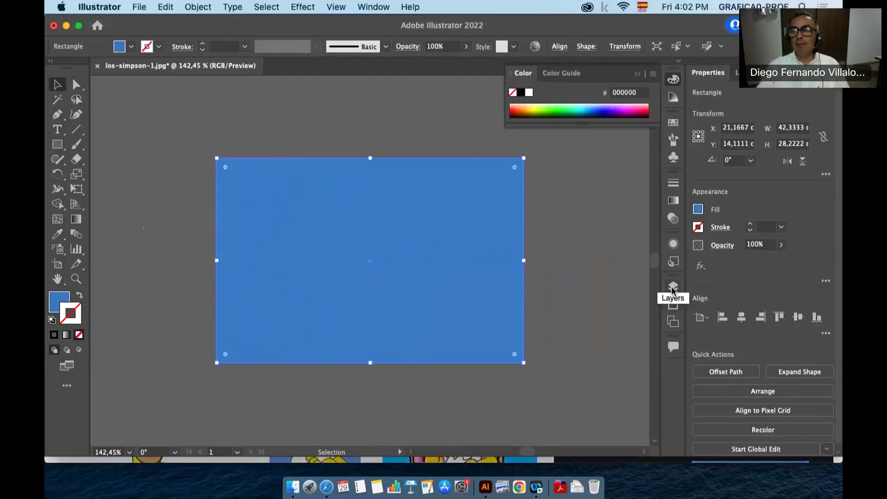
left_click(674, 289)
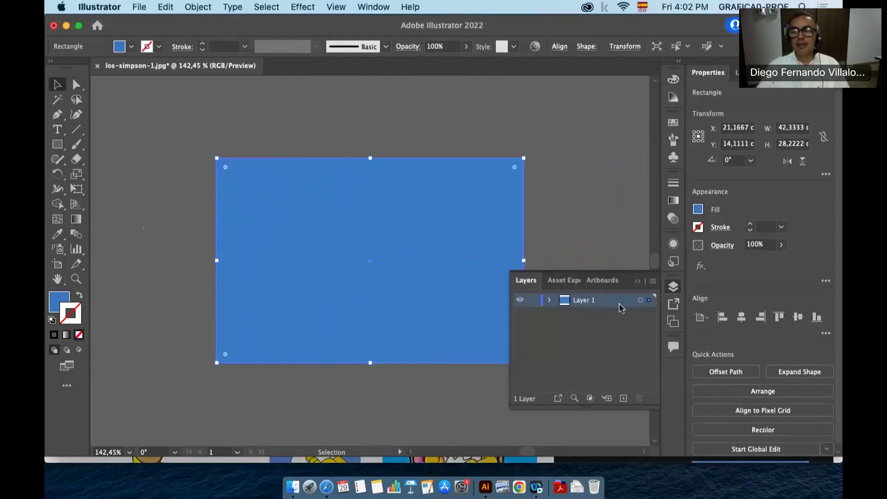
left_click(550, 301)
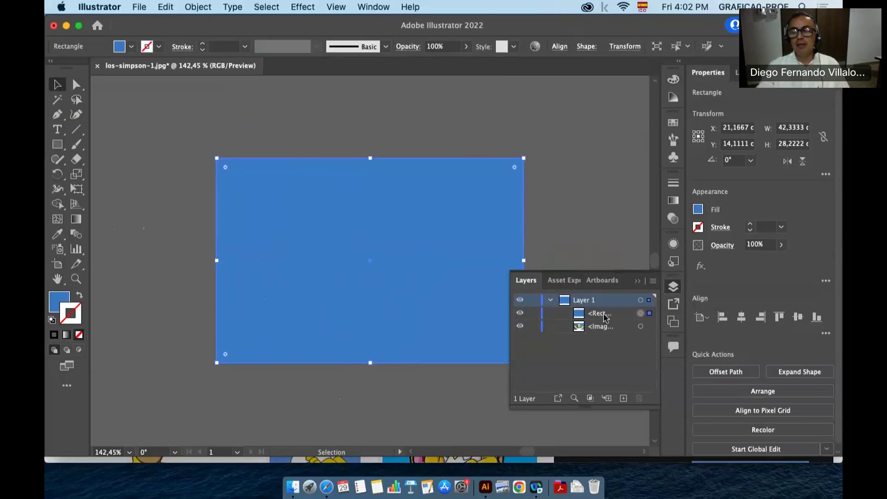
left_click(520, 315)
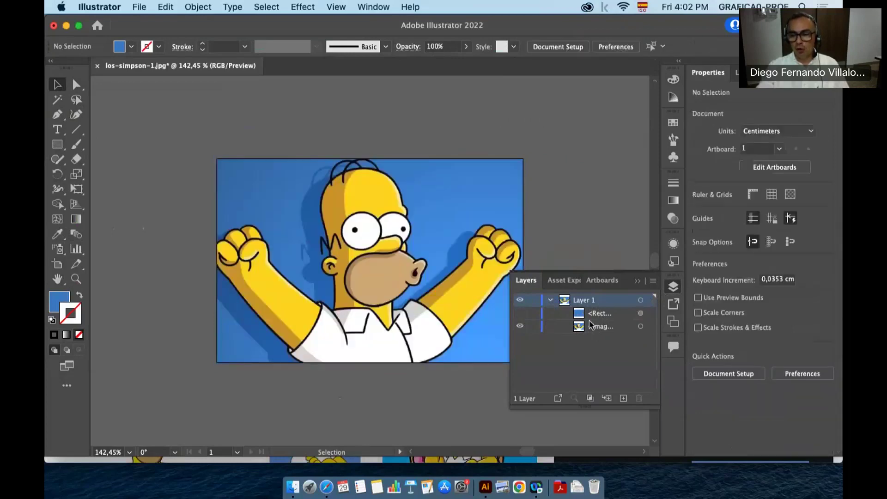
left_click(520, 315)
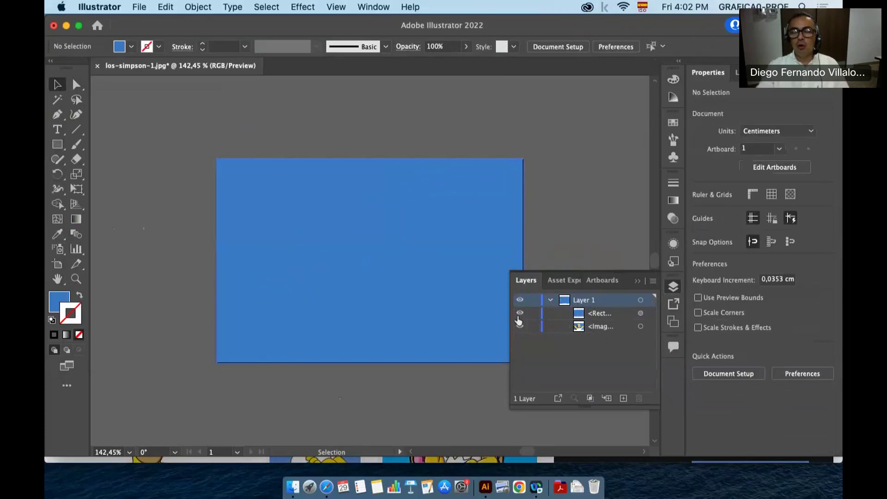
left_click(520, 318)
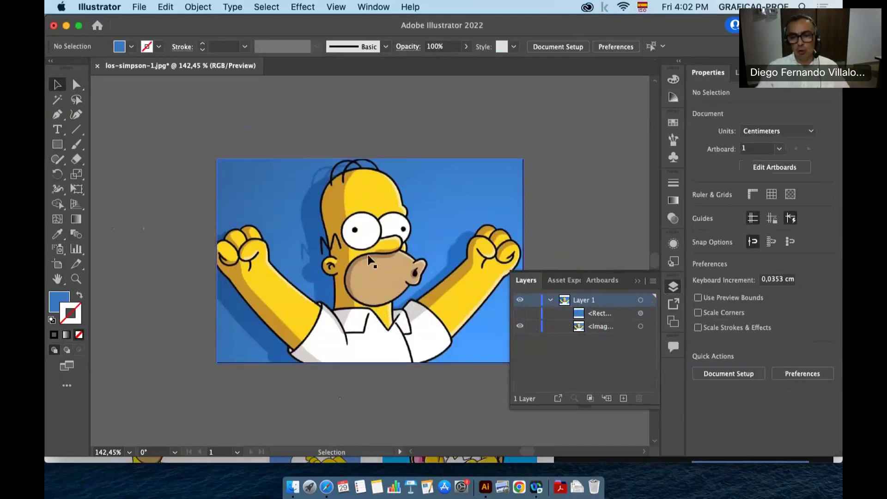
Step: Start a Pen tool path at the V of the shirt collar, tracing the collar edge, the back of the neck and the ear
left_click(56, 117)
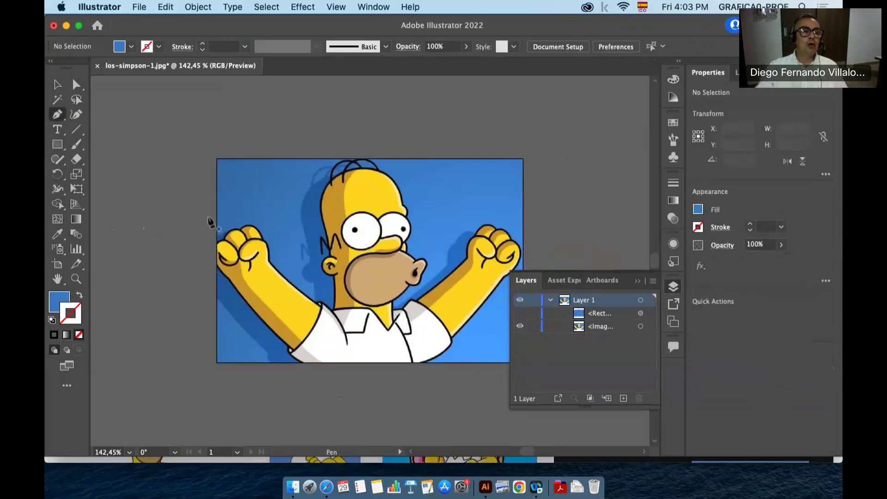
left_click(388, 331)
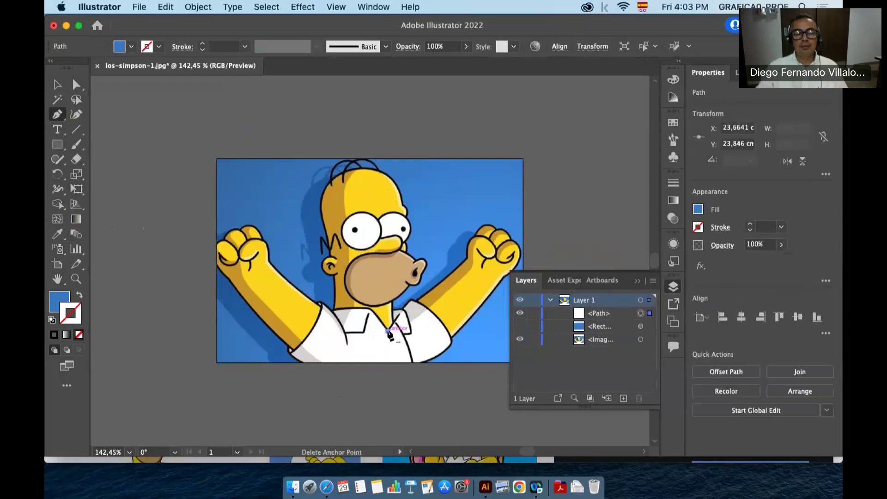
left_click(370, 308)
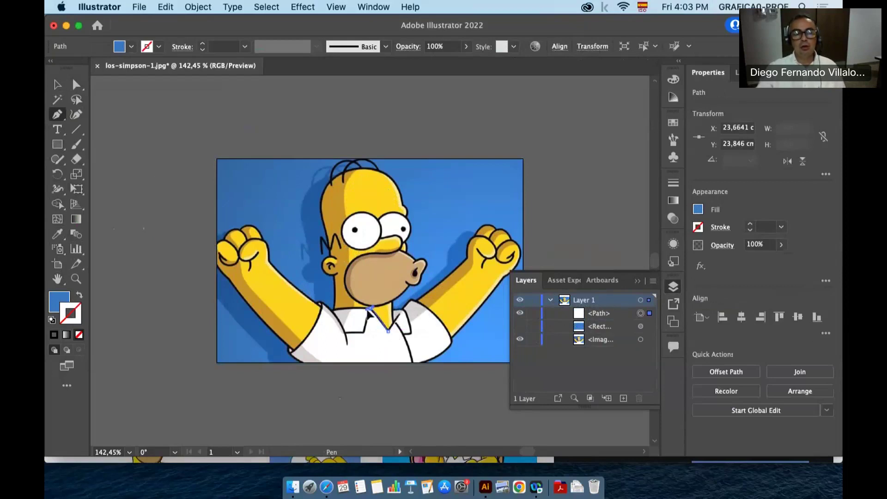
left_click(333, 308)
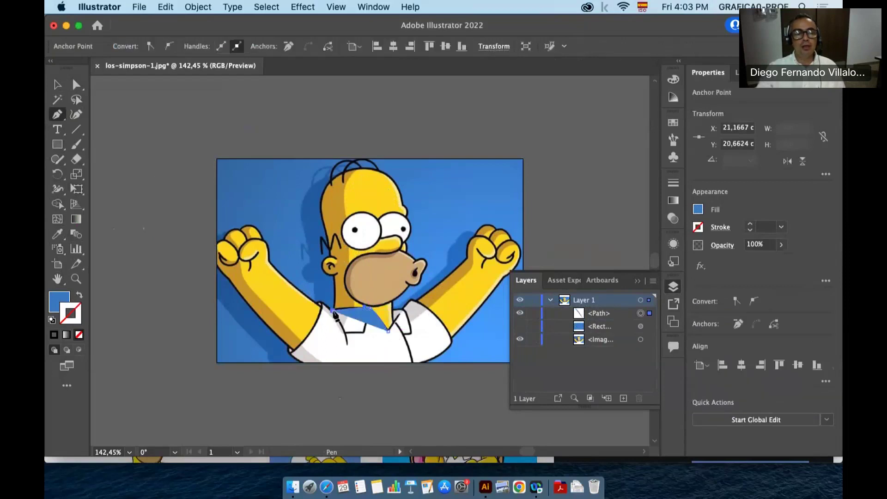
left_click(333, 276)
left_click_drag(331, 272, 328, 265)
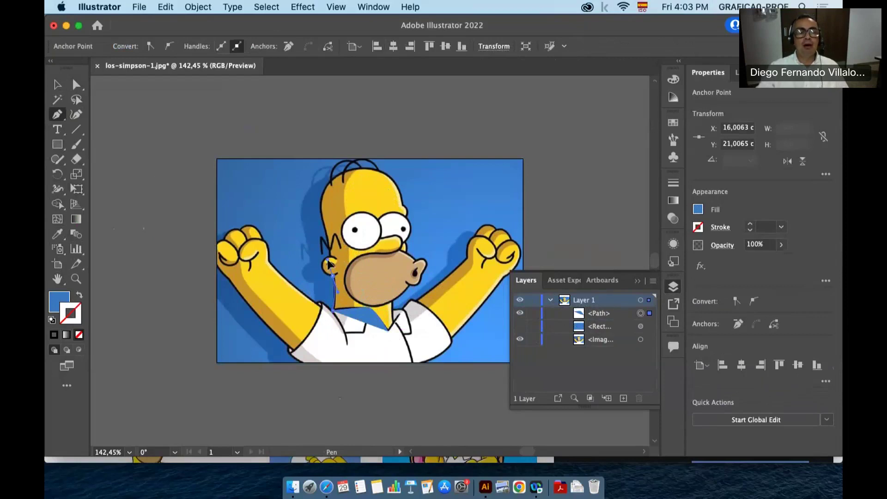
left_click(328, 262)
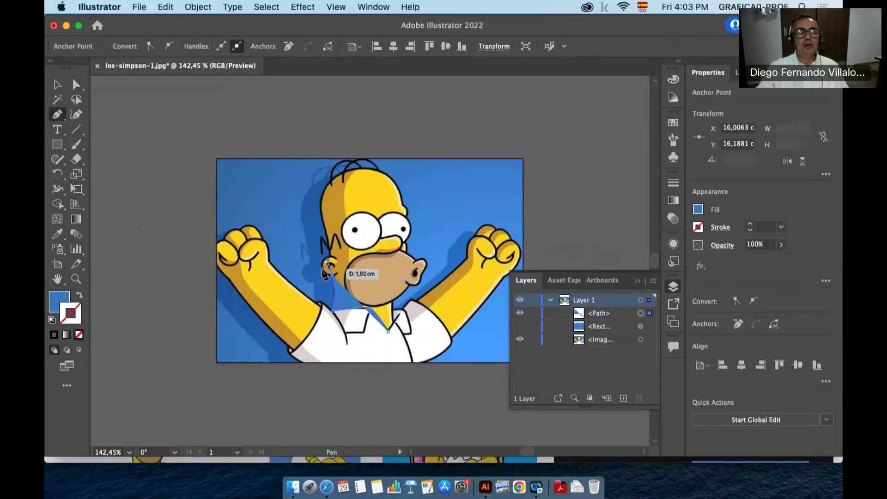
mouse_move(327, 256)
left_mouse_down()
mouse_move(332, 299)
mouse_move(335, 278)
mouse_move(359, 331)
mouse_move(365, 325)
mouse_move(324, 266)
left_mouse_up()
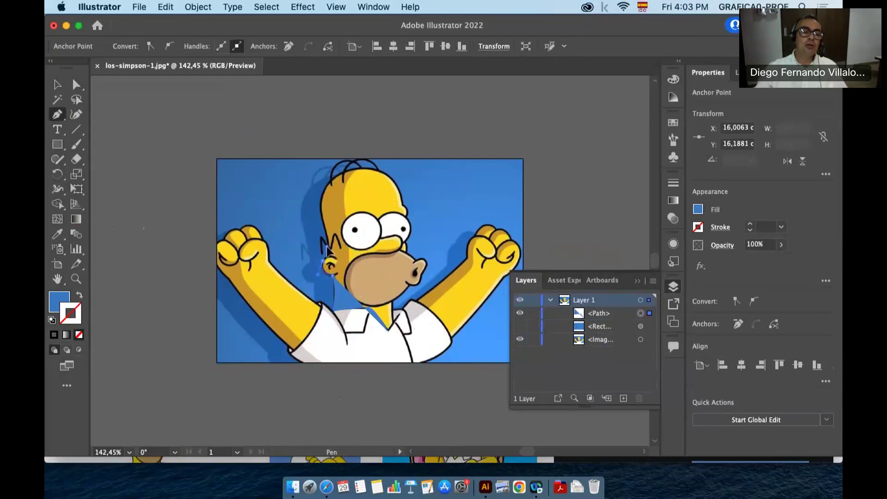
Step: Continue the head path up the back of the head, over the crown and down the forehead past the eye
left_click_drag(328, 253, 363, 171)
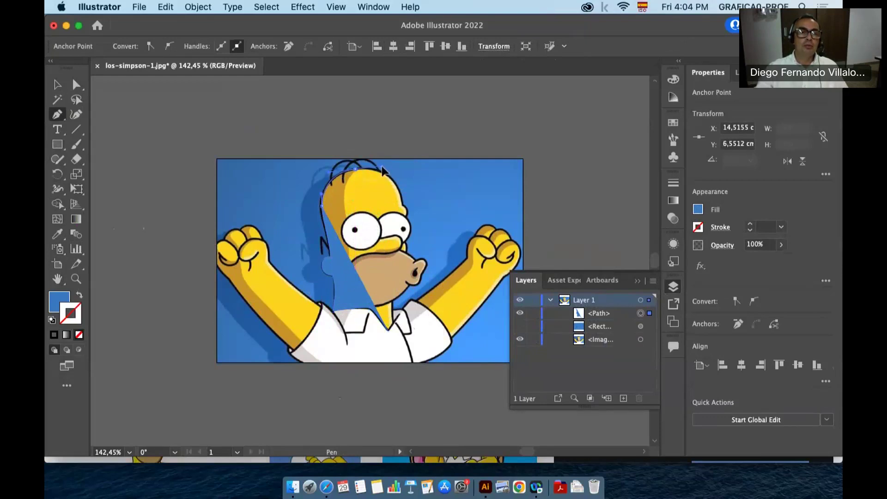
left_click_drag(385, 171, 404, 204)
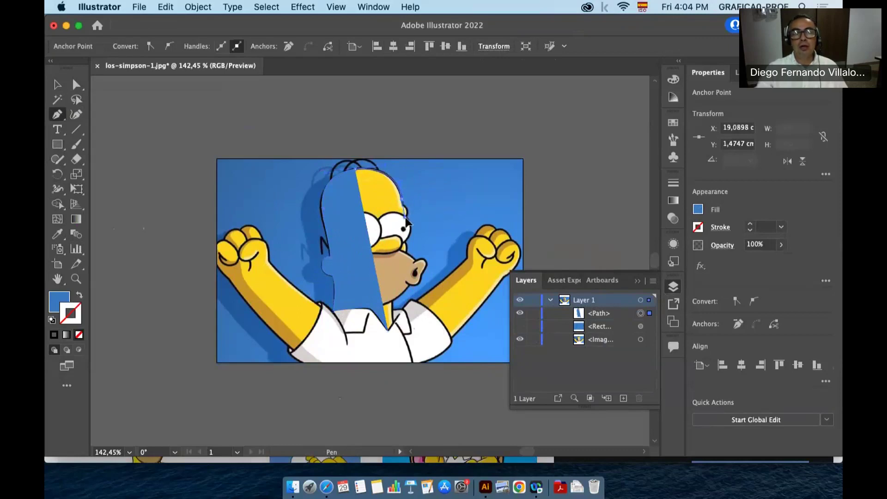
left_click_drag(408, 222, 407, 223)
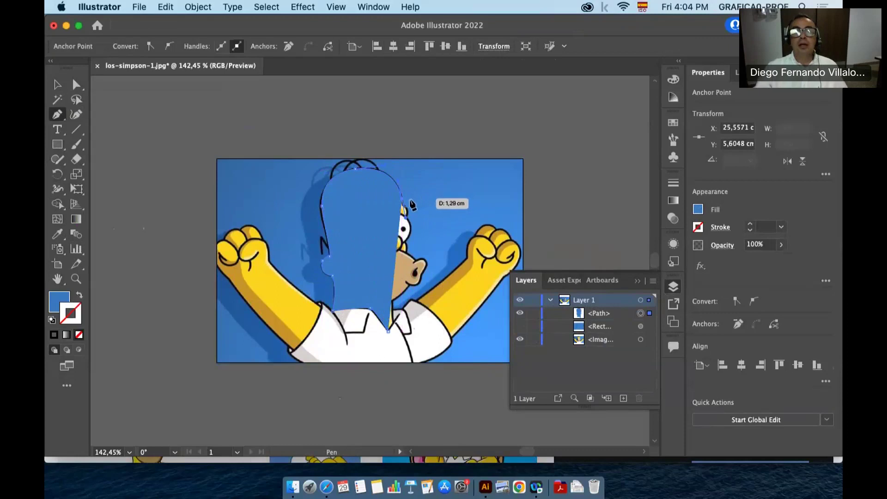
left_click_drag(402, 203, 407, 224)
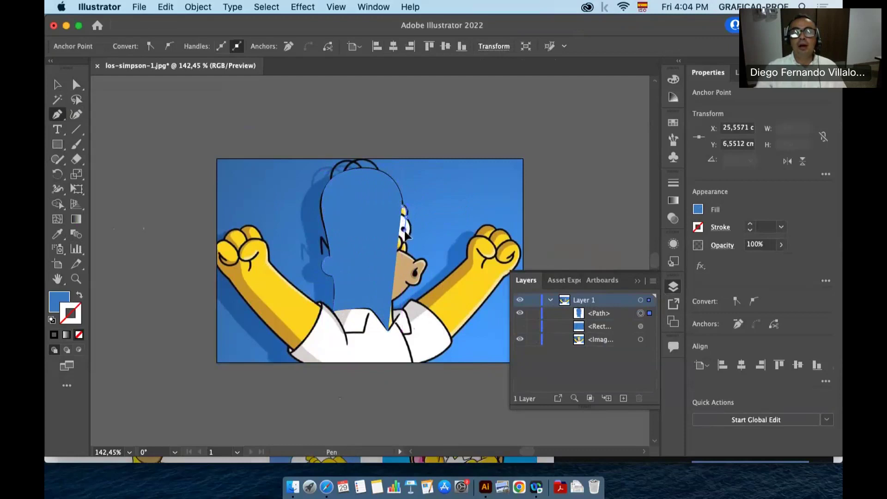
left_click_drag(407, 233, 407, 248)
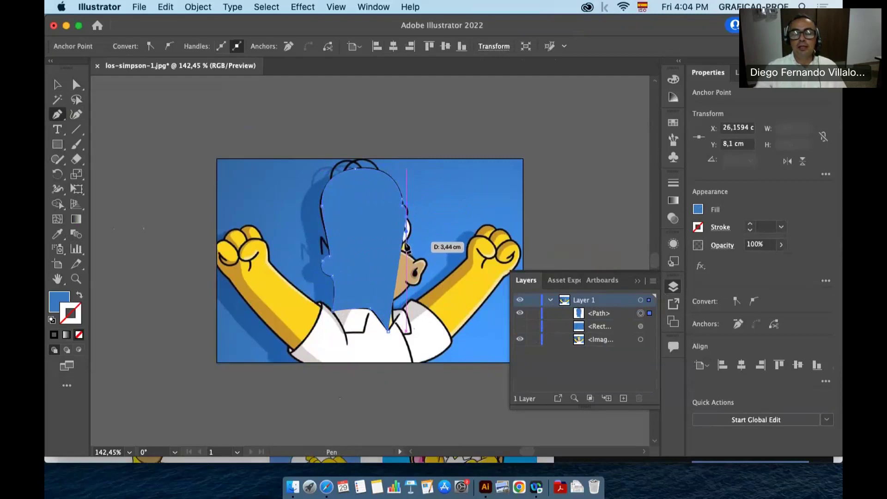
Step: Curve the path from the face down the front of the neck and close it at the starting point in the collar
left_click_drag(407, 246, 396, 328)
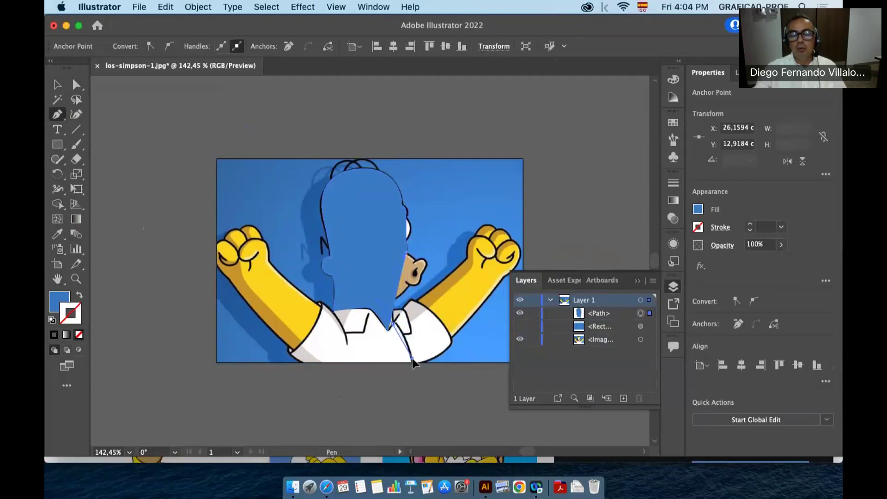
left_click_drag(405, 367, 392, 337)
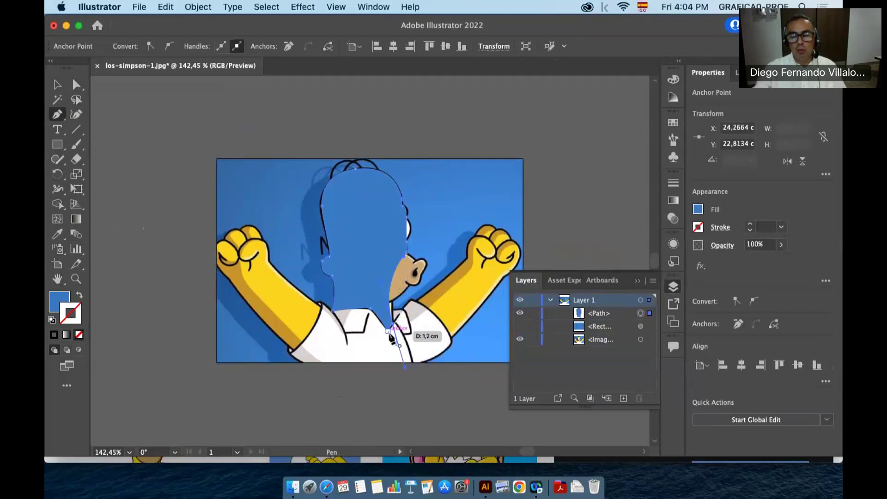
left_click_drag(391, 338, 389, 338)
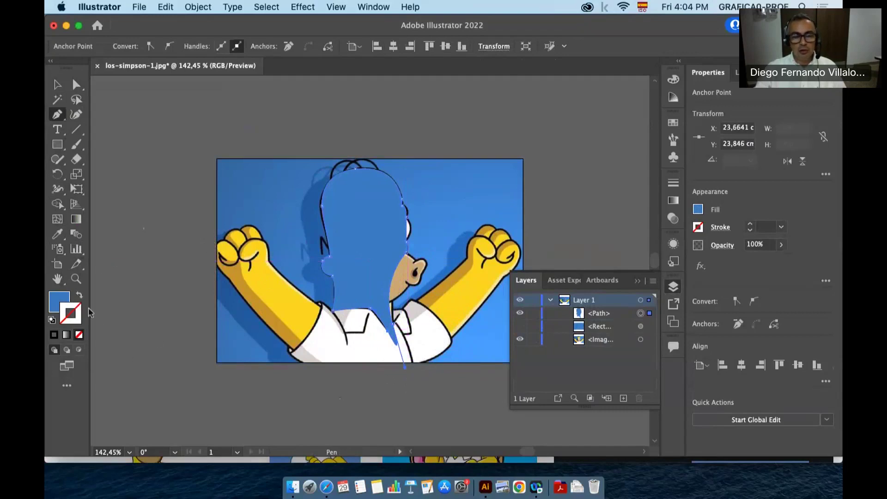
Step: Fill the closed head shape with the yellow FED920 sampled from the left arm in the image
left_click(61, 302)
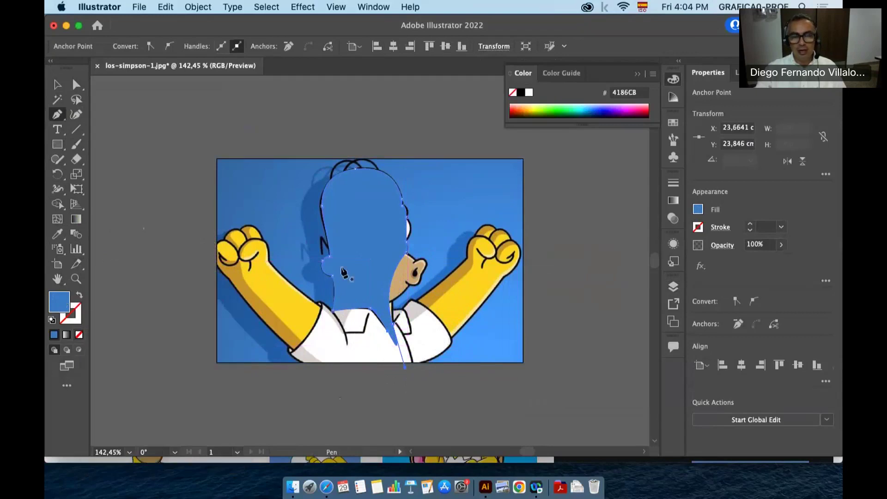
left_click(59, 235)
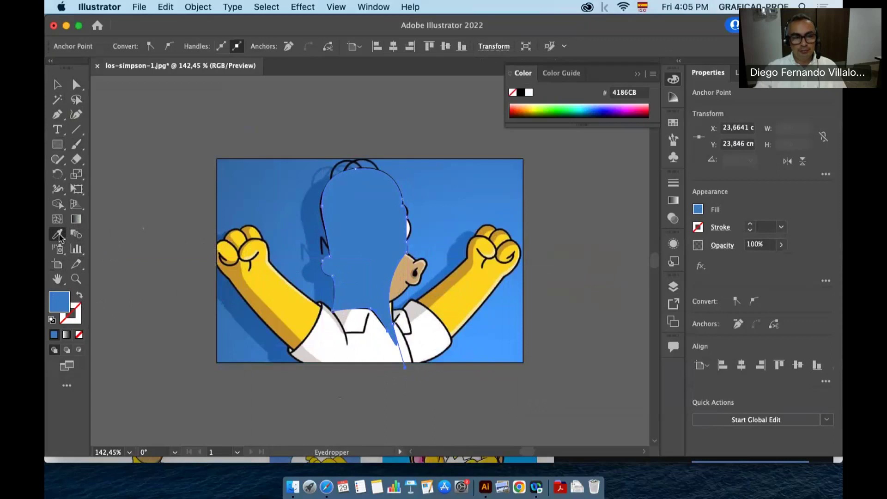
left_click(279, 293)
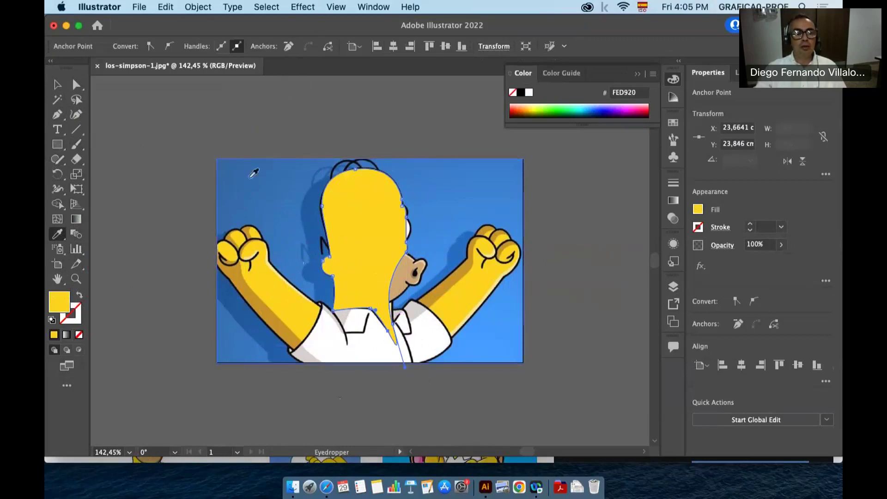
Step: Select the head shape and lower its opacity to 36% so the reference image shows through
left_click(57, 84)
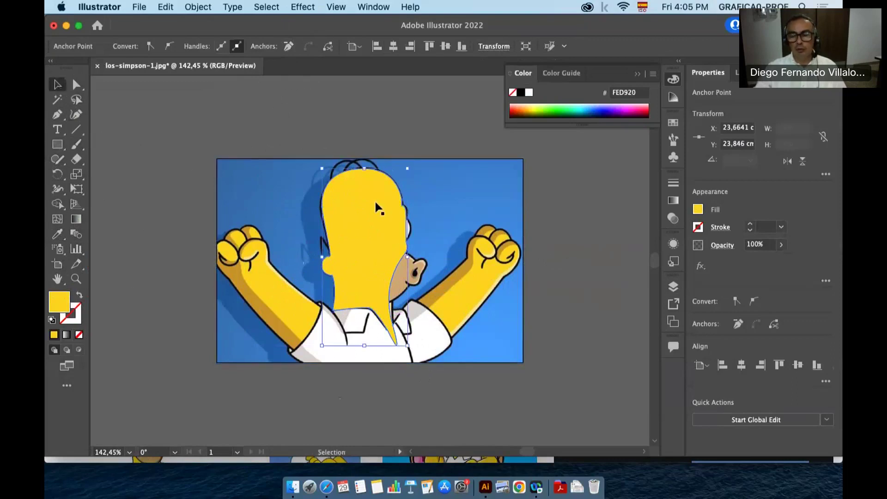
left_click(352, 208)
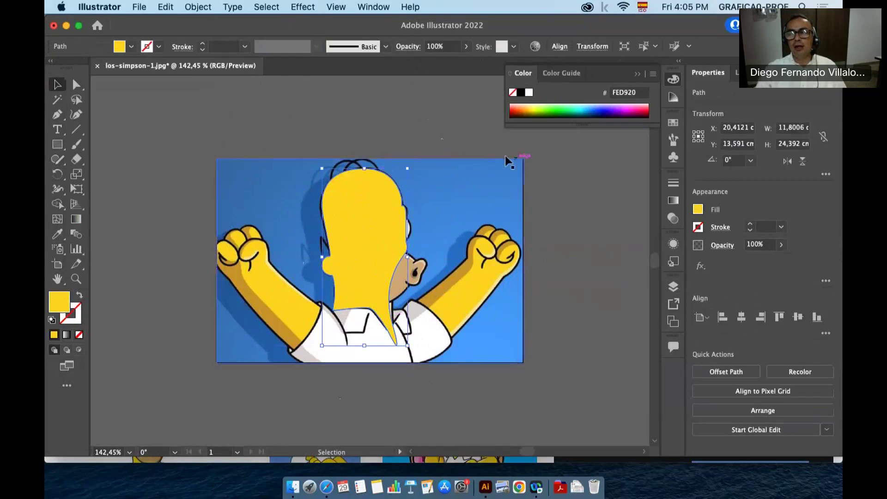
left_click(466, 46)
left_click_drag(464, 62, 435, 63)
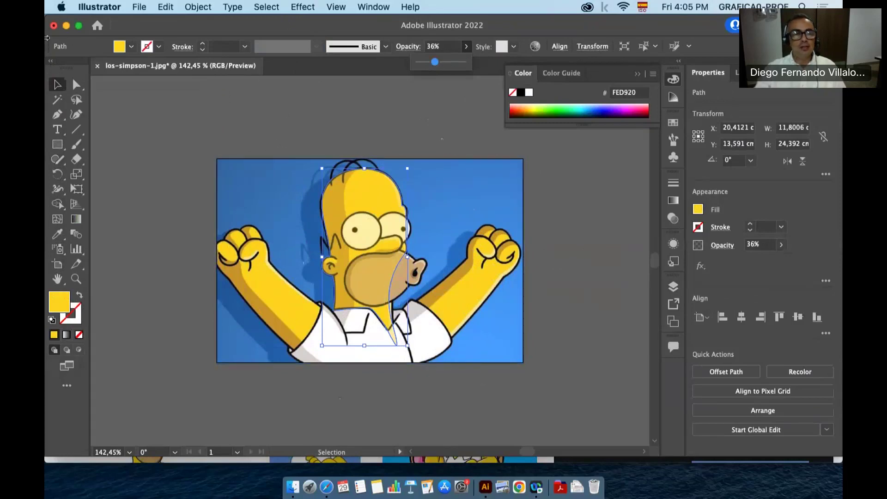
Step: Adjust the direction handles of the anchor point at the base of the neck so the curve follows the neck line
left_click(75, 84)
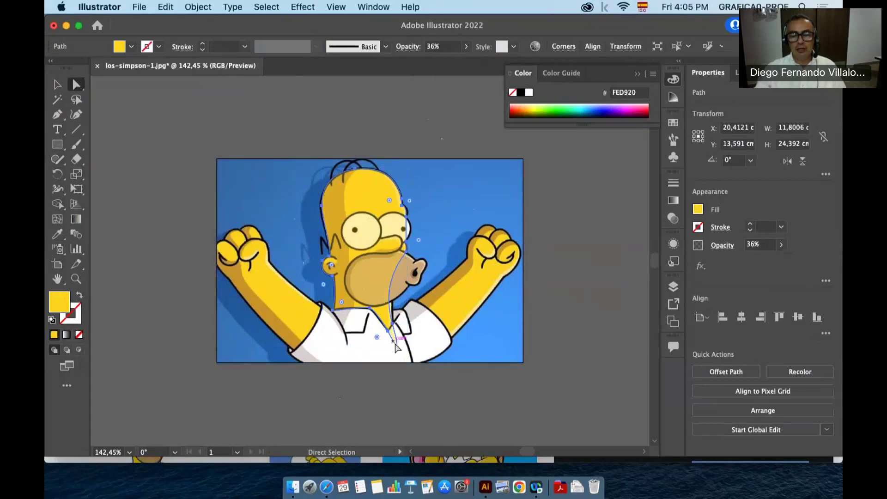
left_click_drag(390, 331, 393, 326)
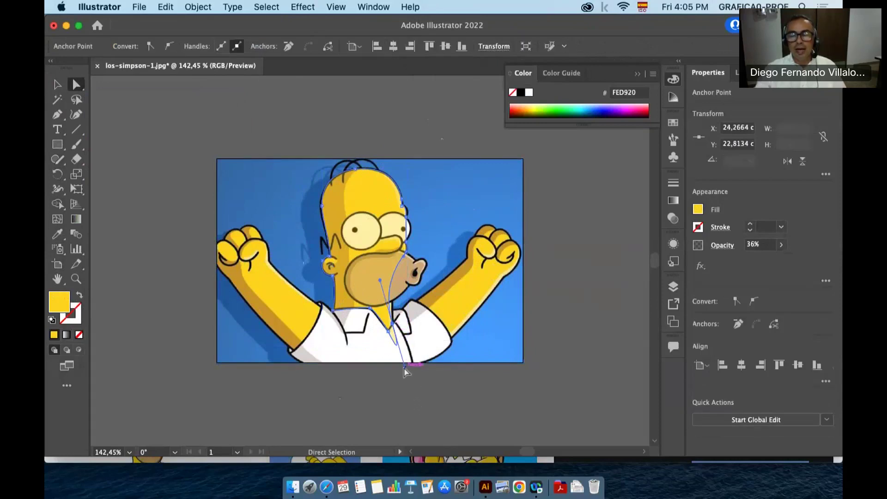
left_click_drag(405, 368, 393, 329)
left_click_drag(400, 279, 393, 280)
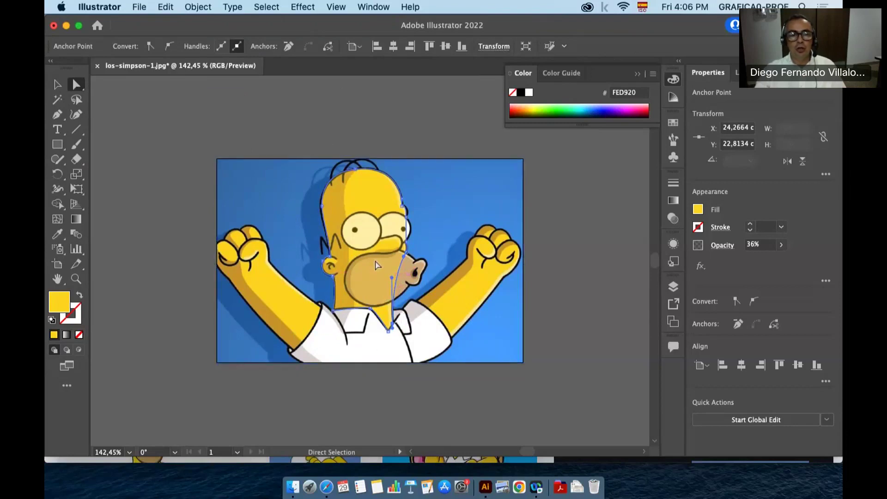
Step: Select the whole head shape and set its opacity back to 100%
left_click(57, 84)
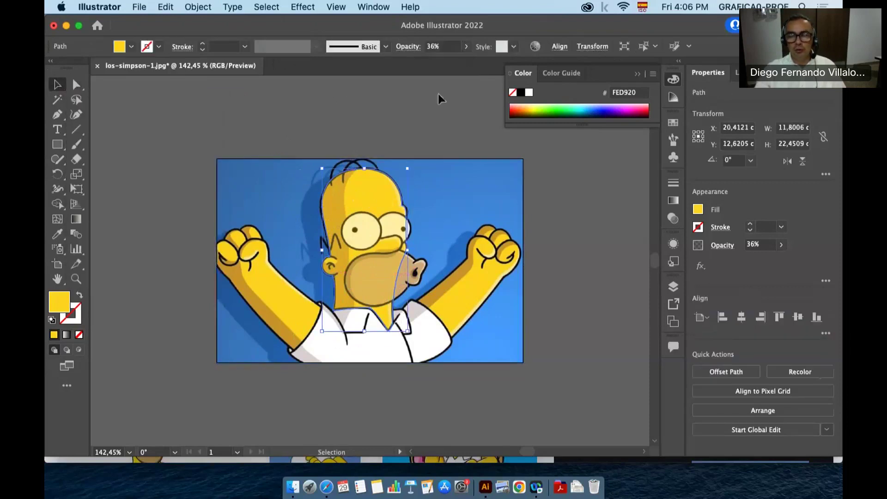
left_click(467, 46)
left_click_drag(437, 64, 499, 67)
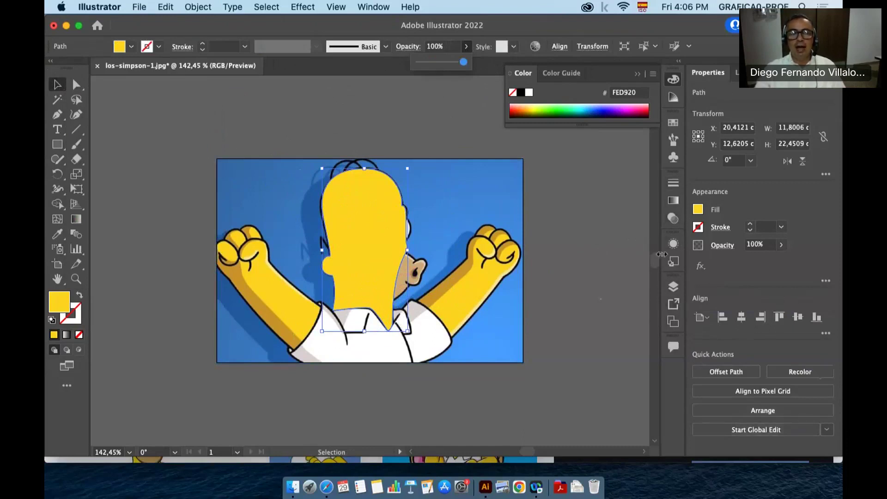
Step: Show the blue rectangle behind the head to check the result, and hide both the rectangle and the head path
left_click(673, 288)
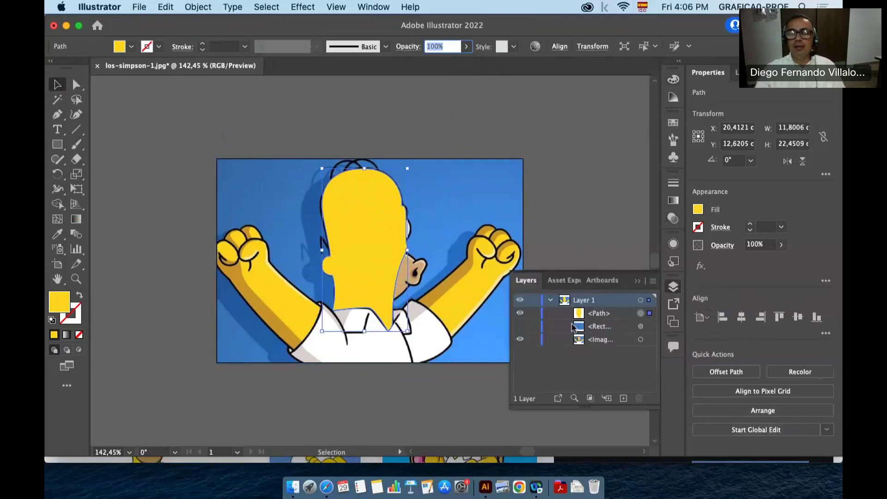
left_click(522, 327)
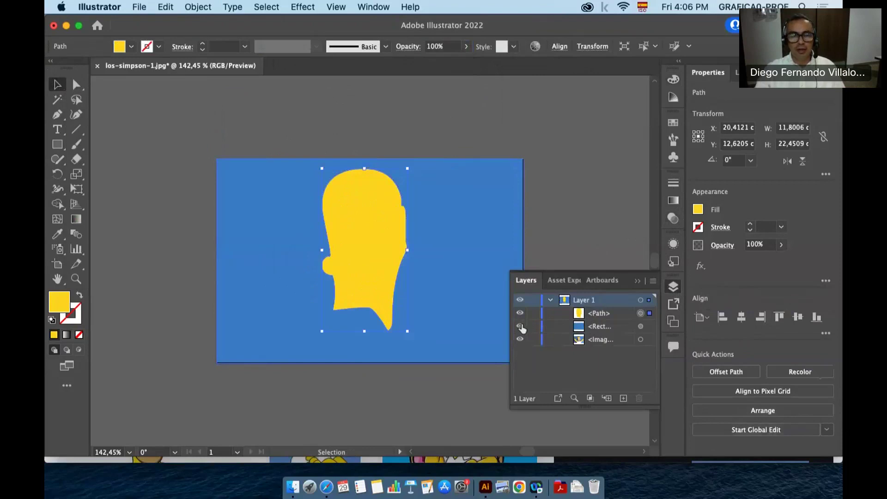
left_click(521, 327)
left_click(521, 313)
left_click(521, 314)
left_click(521, 314)
left_click(521, 314)
left_click(521, 314)
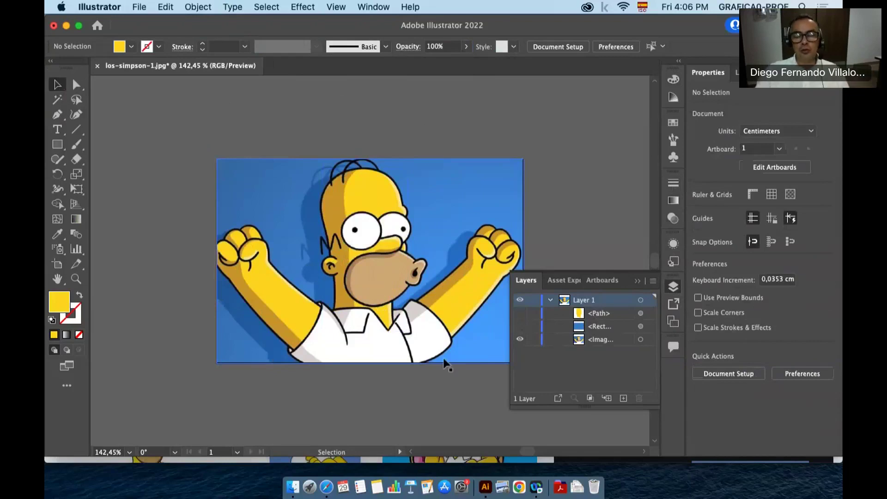
Step: Draw an ellipse of about 5.12 × 4.60 cm over Homer's smaller eye on the right of the face
left_click(56, 145)
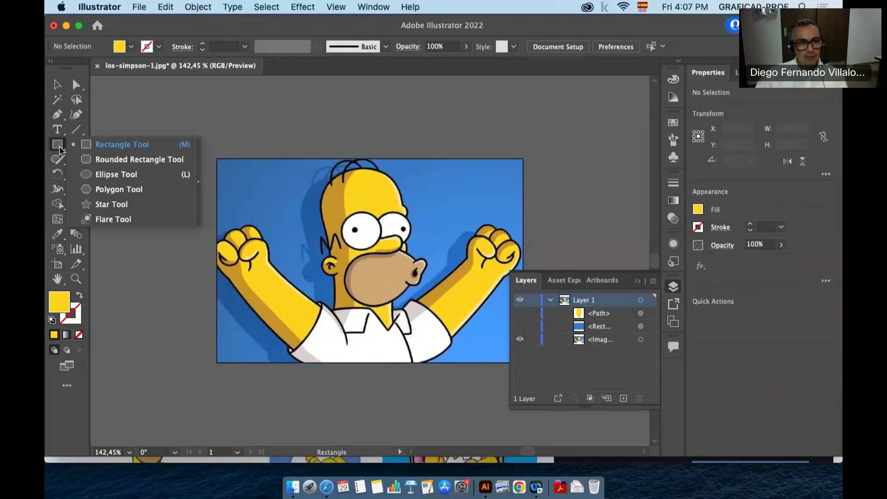
left_click_drag(60, 150, 128, 176)
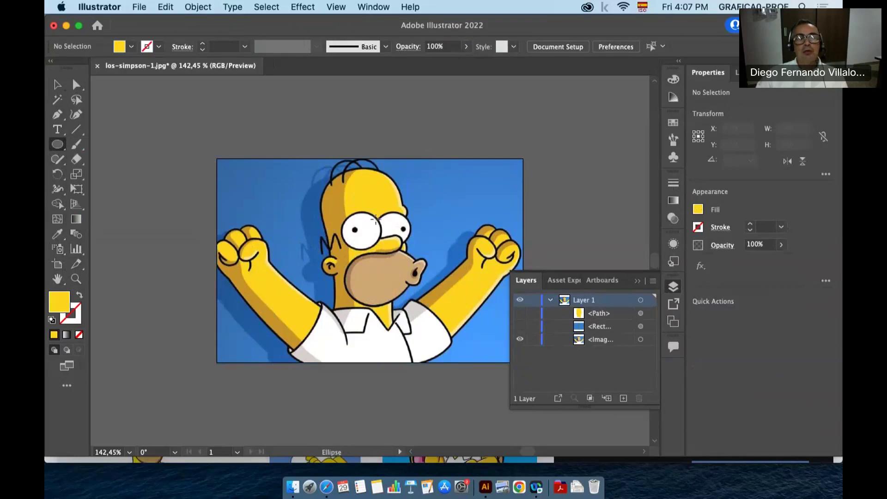
mouse_move(385, 216)
left_mouse_down()
mouse_move(420, 248)
mouse_move(412, 240)
left_mouse_up()
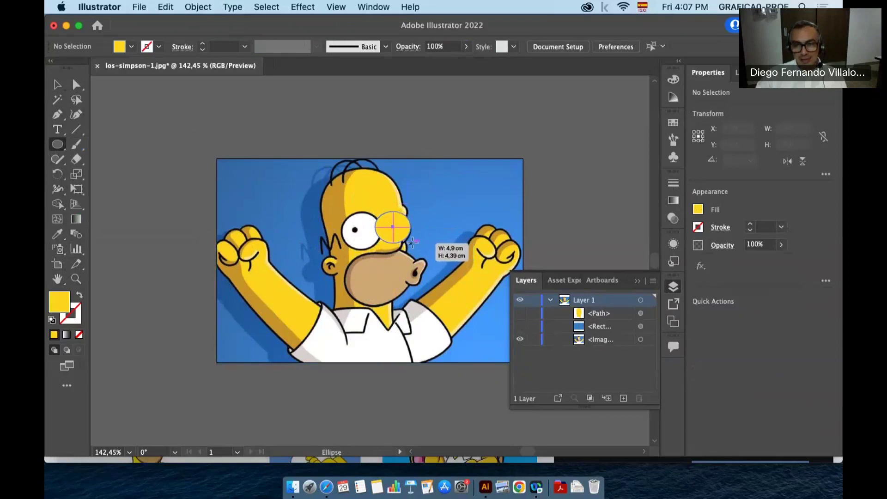
mouse_move(413, 241)
left_mouse_down()
mouse_move(429, 207)
mouse_move(450, 200)
mouse_move(465, 213)
mouse_move(454, 202)
mouse_move(415, 238)
mouse_move(408, 283)
mouse_move(446, 260)
mouse_move(413, 245)
left_mouse_up()
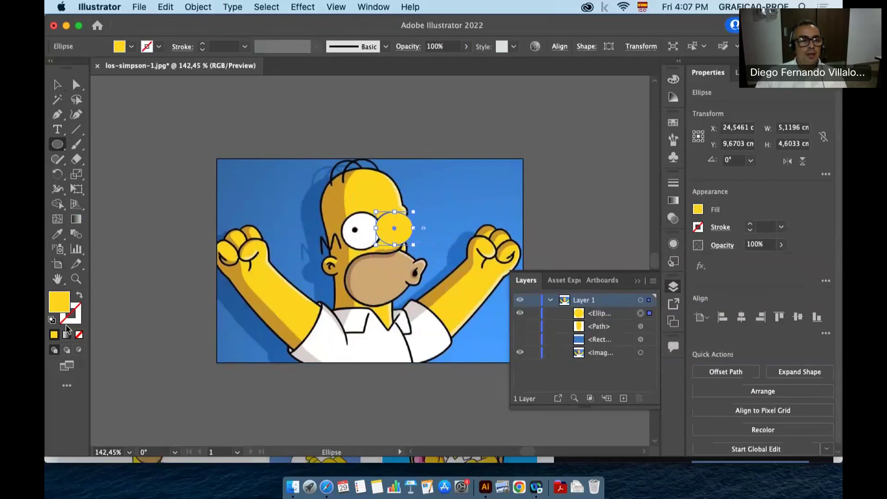
Step: Give the ellipse the default white fill and 1 pt black stroke, and draw another of about 6.07 × 5.59 cm over the left eye
left_click(51, 321)
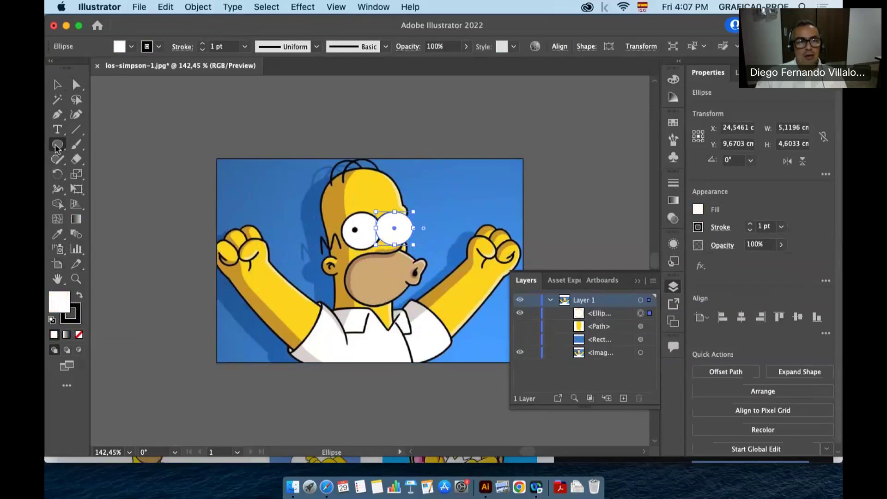
left_click_drag(345, 217, 383, 250)
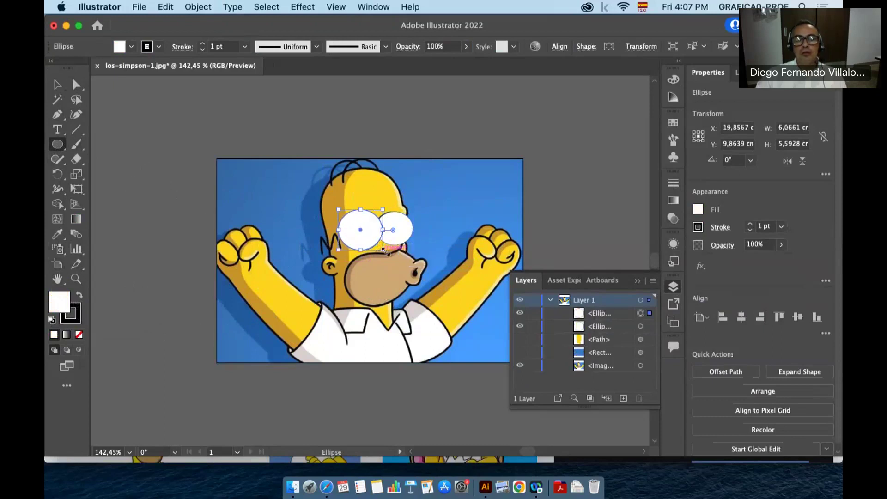
Step: Select both white eye ellipses and set their stroke weight to 8 pt
left_click(58, 86)
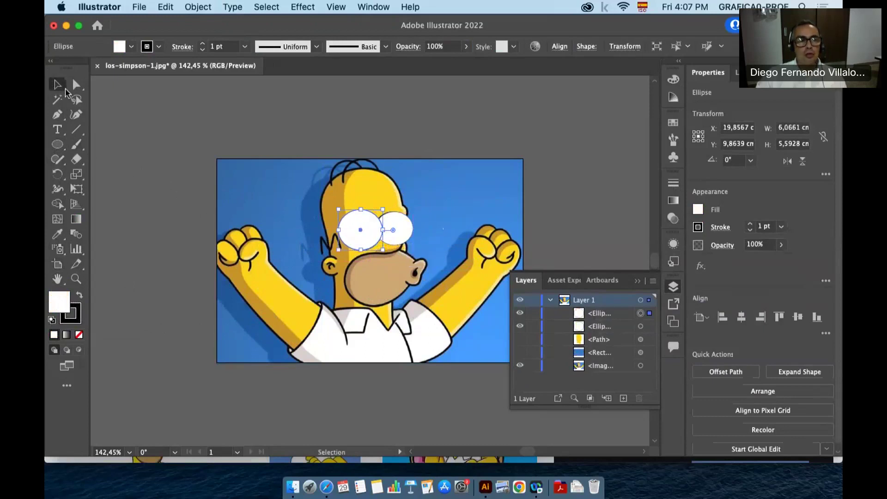
left_click(199, 193)
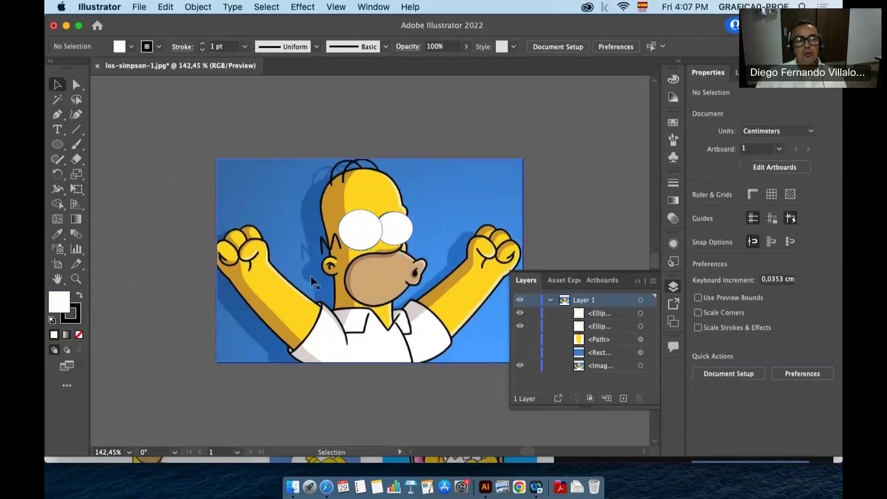
left_click(360, 247)
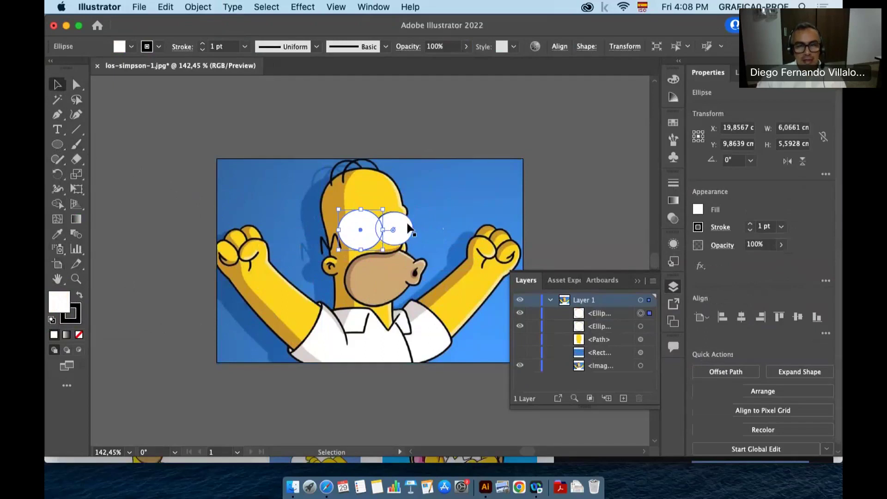
left_click(409, 230, "shift")
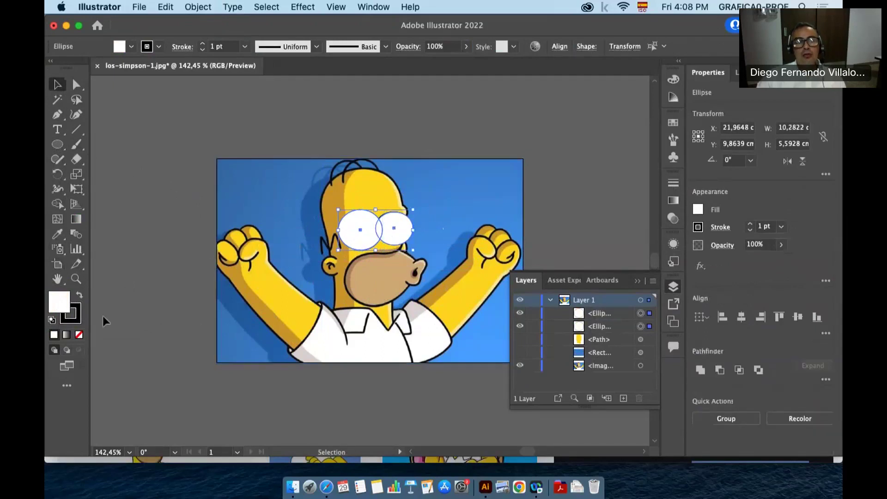
left_click(203, 44)
left_click(203, 44)
left_click(203, 45)
left_click(203, 44)
left_click(204, 44)
left_click(203, 44)
left_click(569, 201)
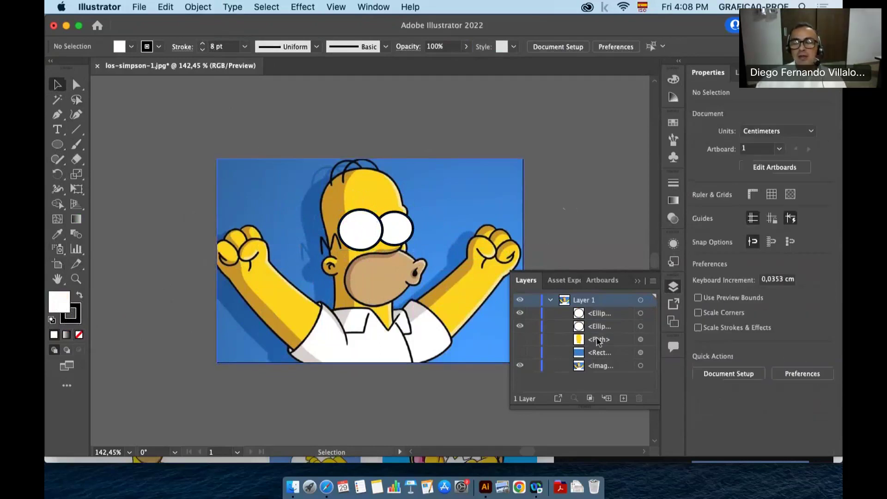
Step: Show the head path, give it a 7 pt black stroke, and hide it again
left_click(520, 340)
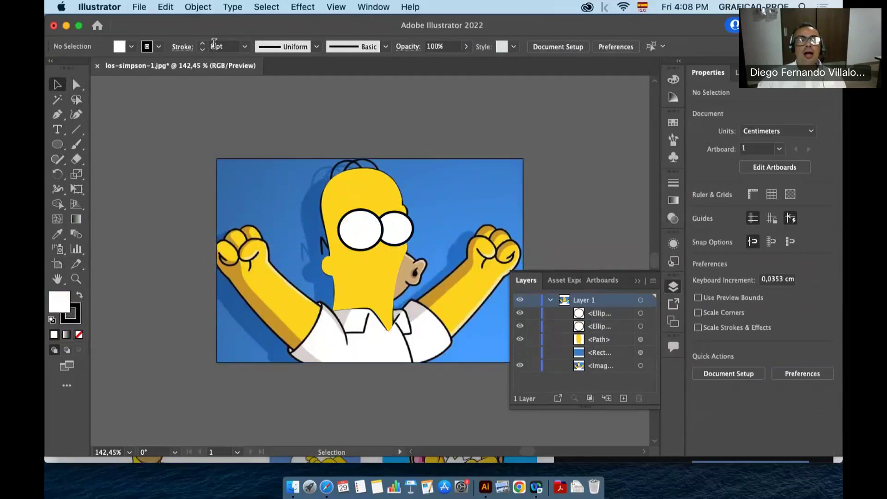
left_click(202, 49)
left_click(203, 49)
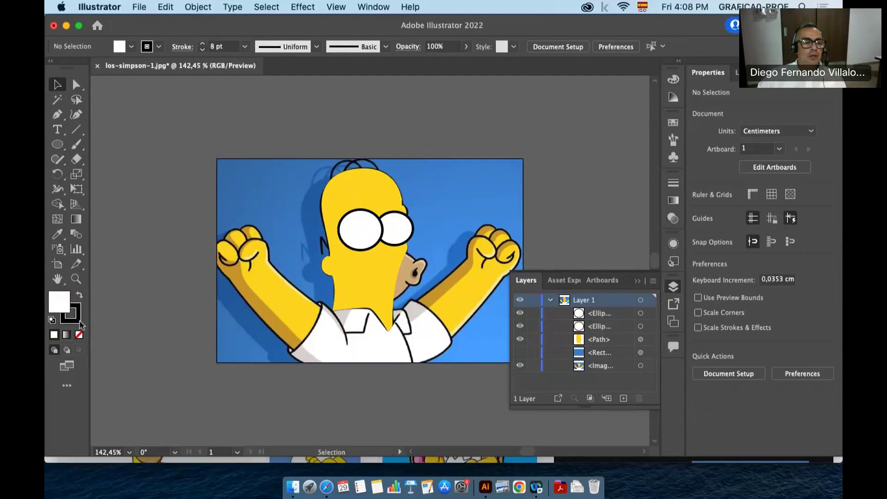
left_click(363, 287)
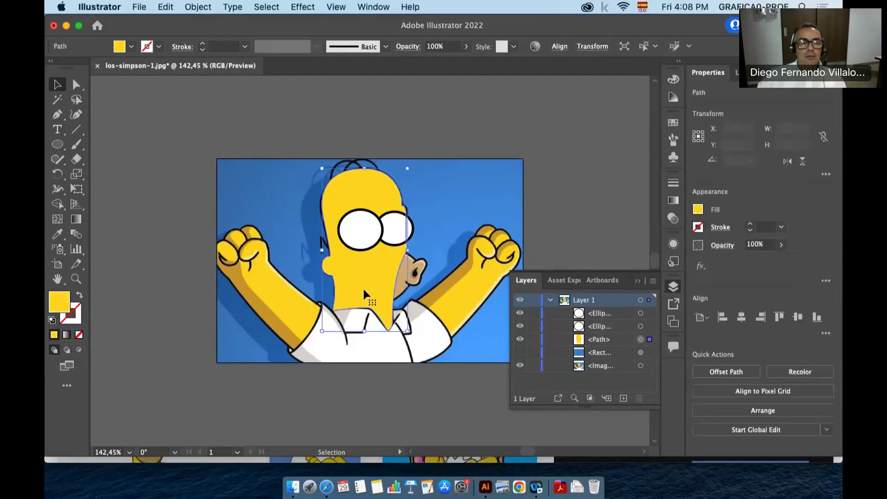
left_click(203, 44)
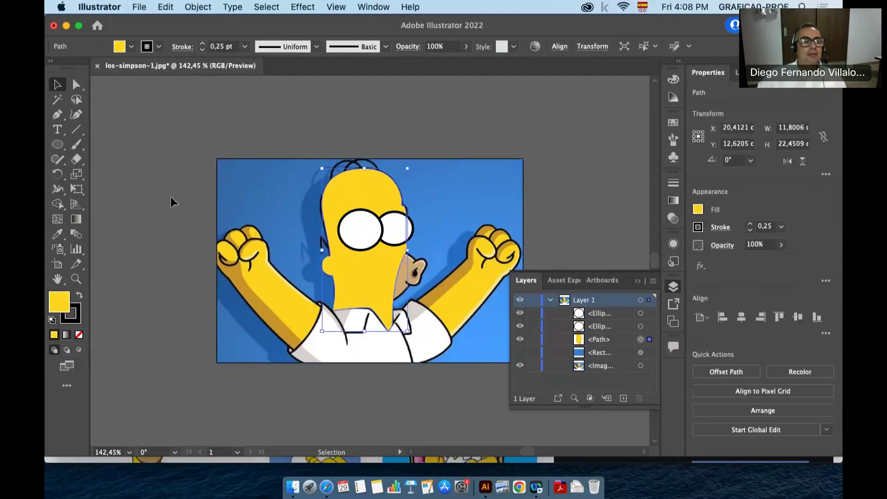
left_click(203, 44)
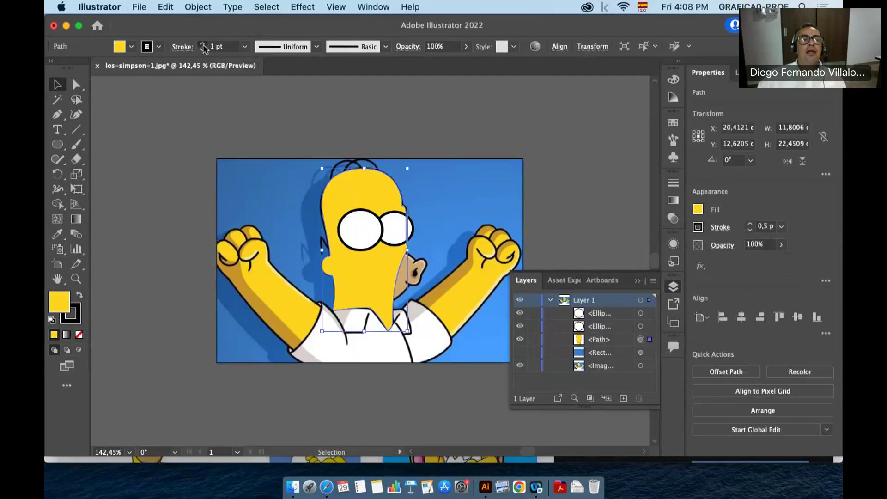
left_click(203, 49)
left_click(203, 49)
left_click(202, 49)
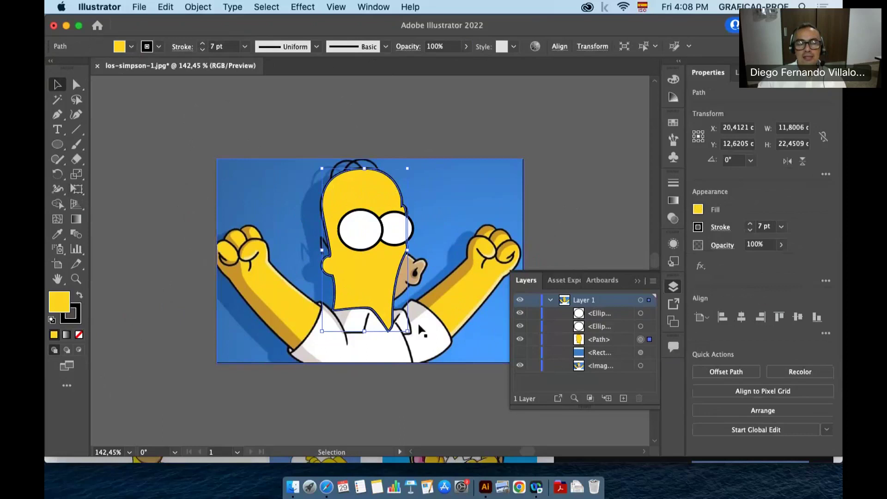
left_click(520, 340)
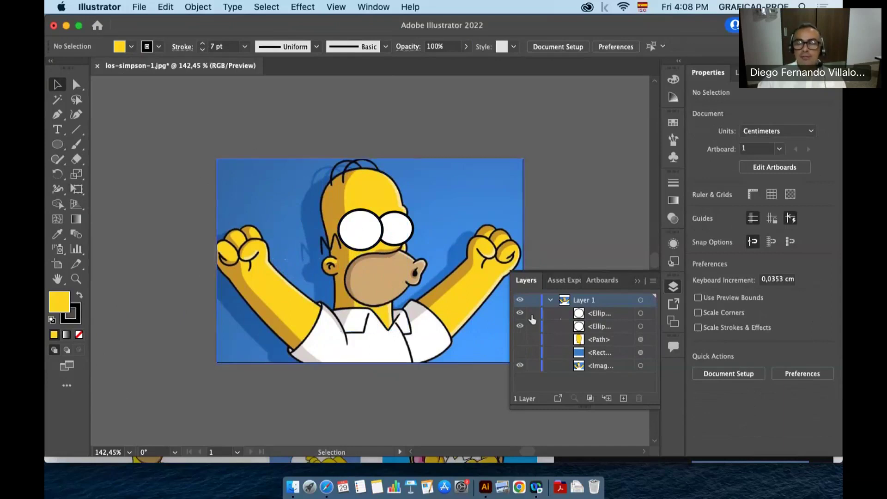
Step: Try to lower the opacity of both white eye ellipses together
left_click(603, 316)
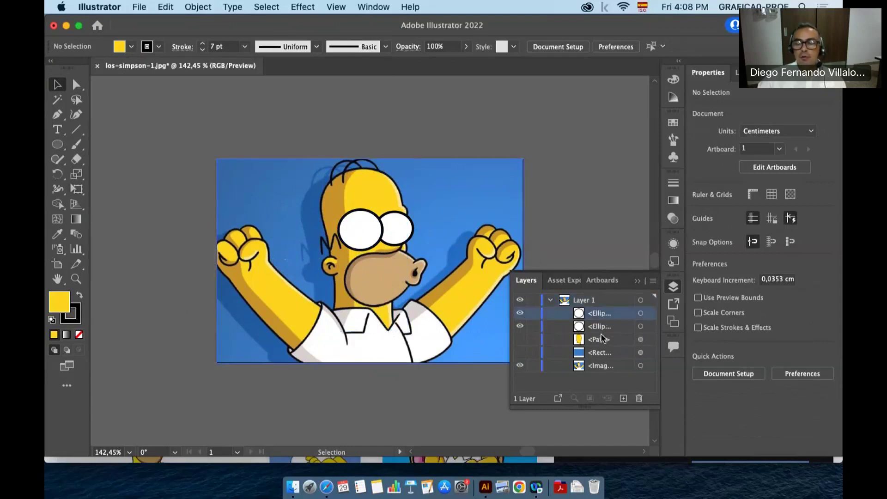
left_click(602, 326, "shift")
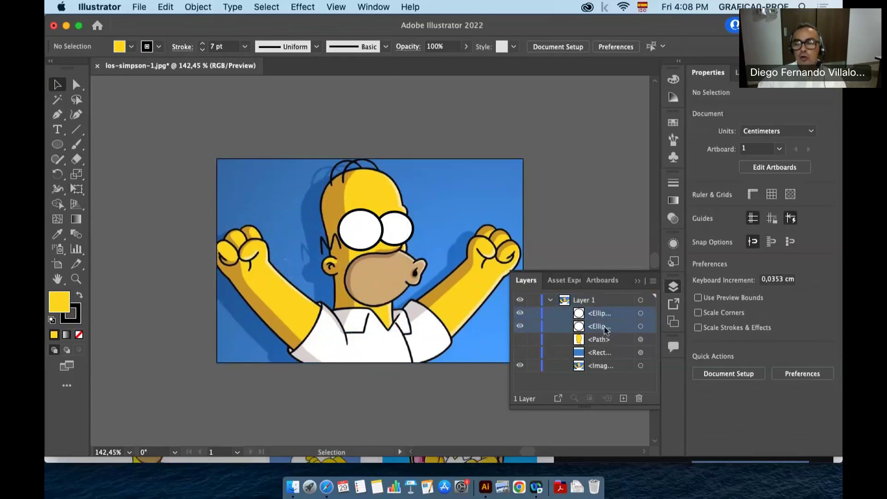
left_click(593, 329, "super")
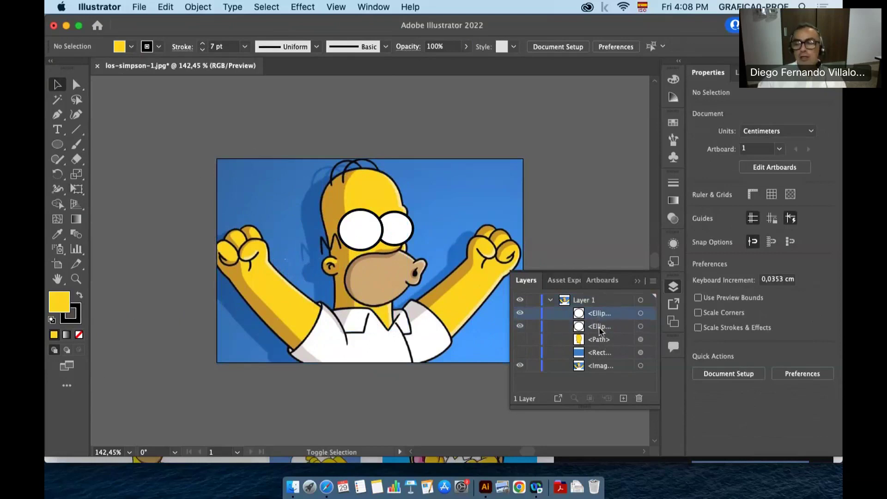
left_click(601, 328, "shift")
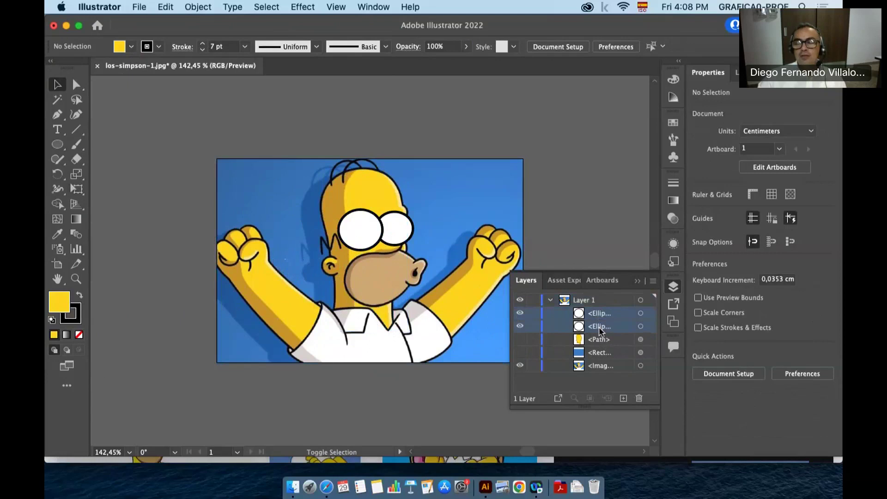
left_click(466, 47)
left_click(433, 64)
left_click_drag(433, 67, 462, 71)
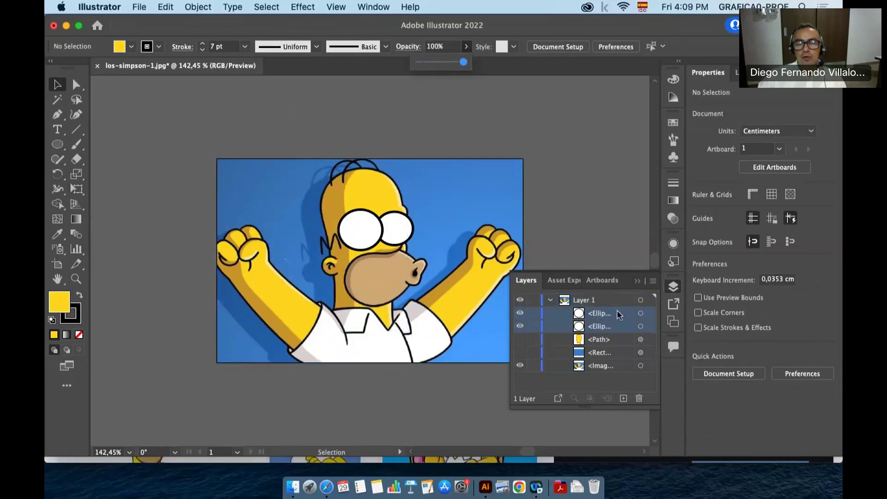
Step: Try to lower only the left eye ellipse's opacity to 13%
left_click(593, 310)
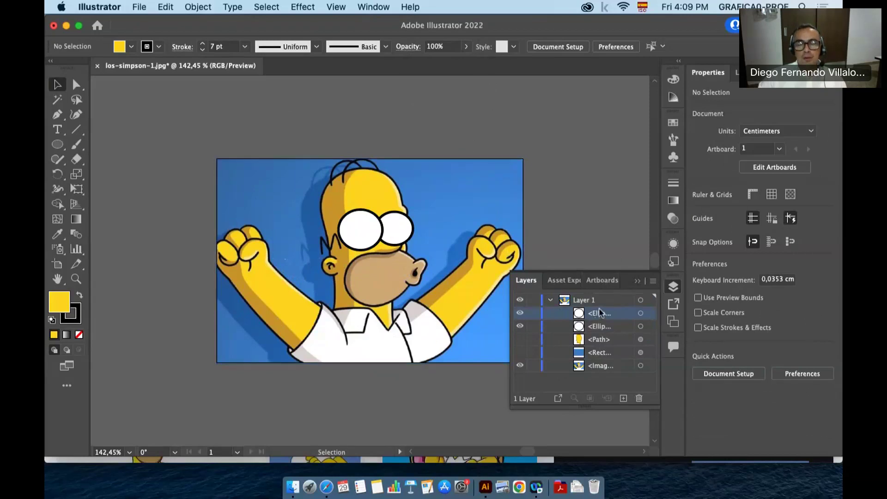
left_click(467, 46)
left_click_drag(463, 62, 422, 70)
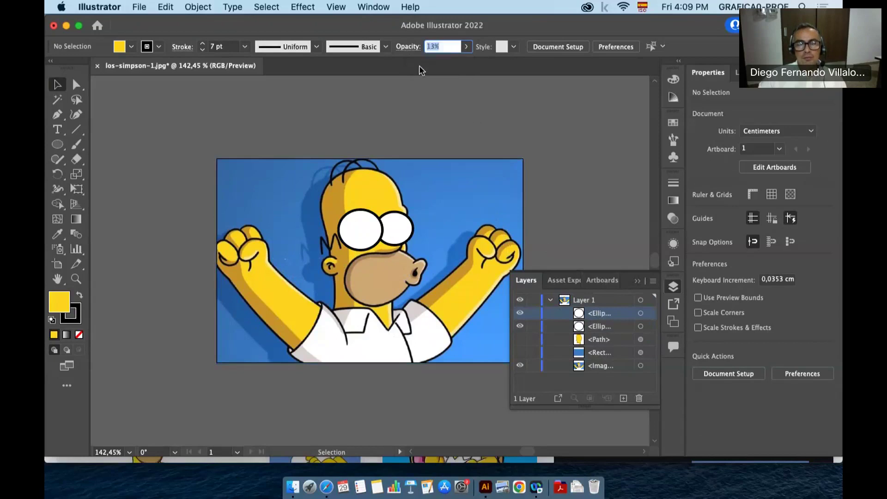
left_click(467, 47)
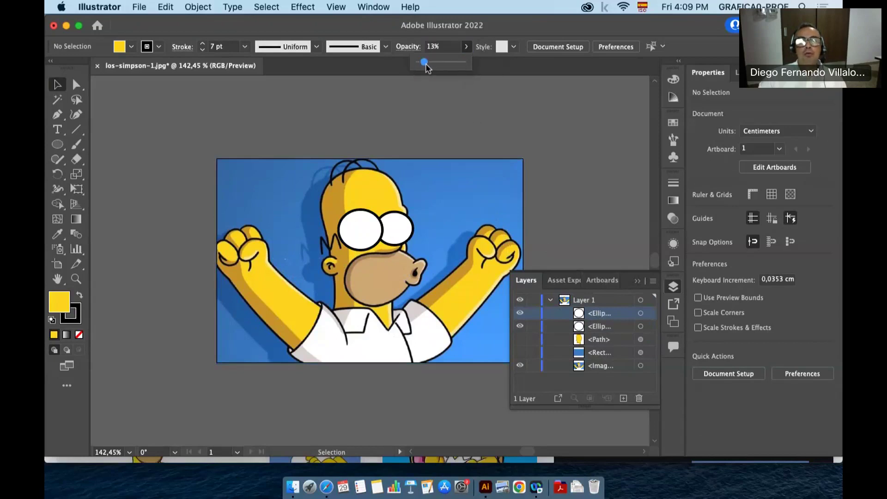
Step: Hide both white eye ellipses and draw a circle of about 0.99 cm over Homer's left pupil
left_click(519, 313)
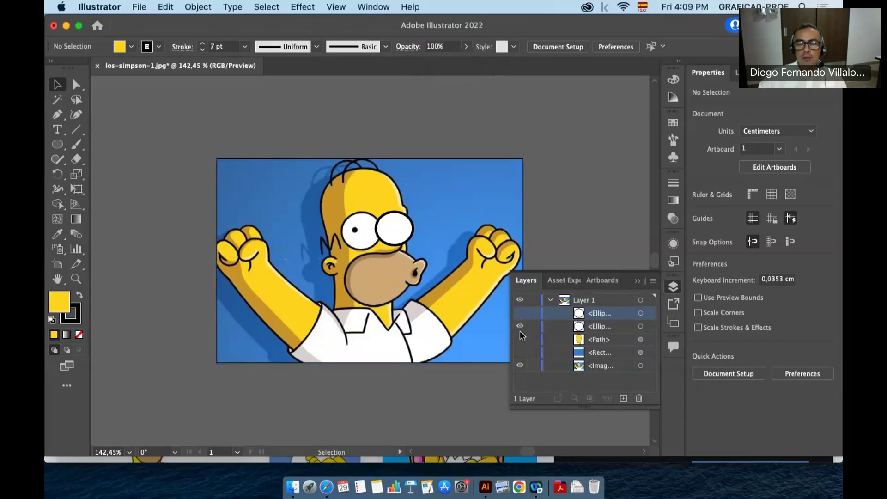
left_click(520, 326)
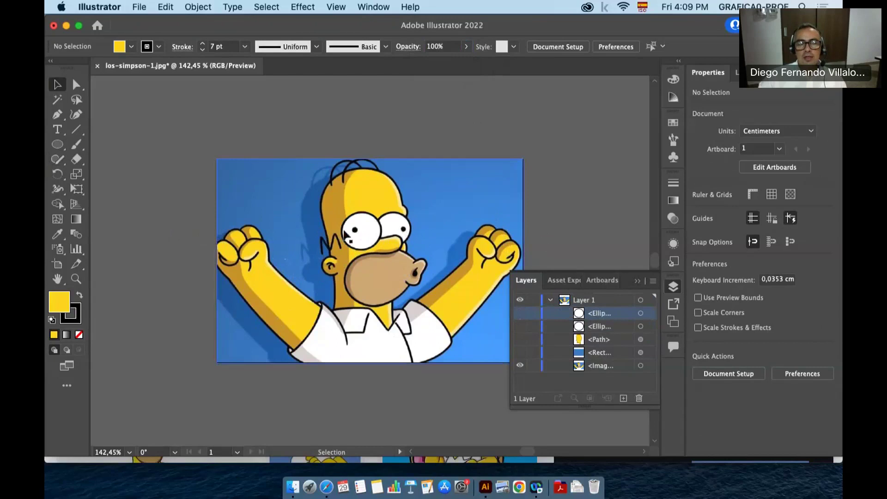
left_click(57, 144)
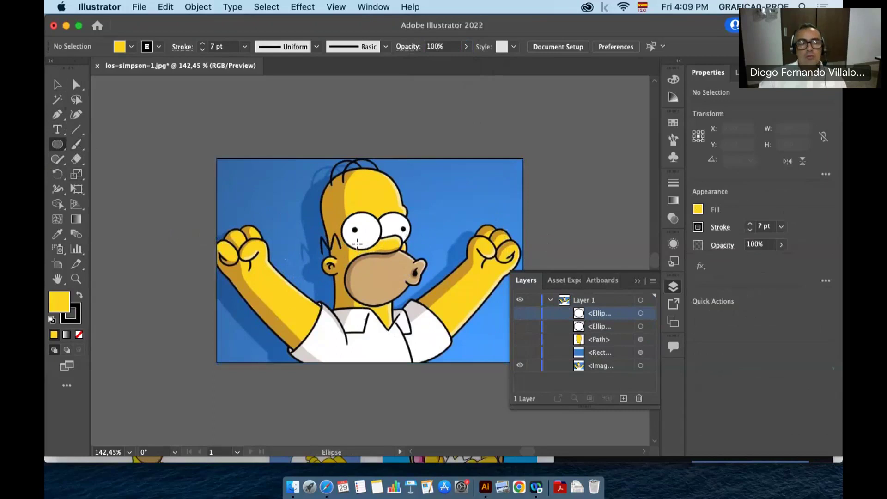
mouse_move(352, 226)
left_mouse_down()
mouse_move(381, 231)
mouse_move(366, 242)
left_mouse_up()
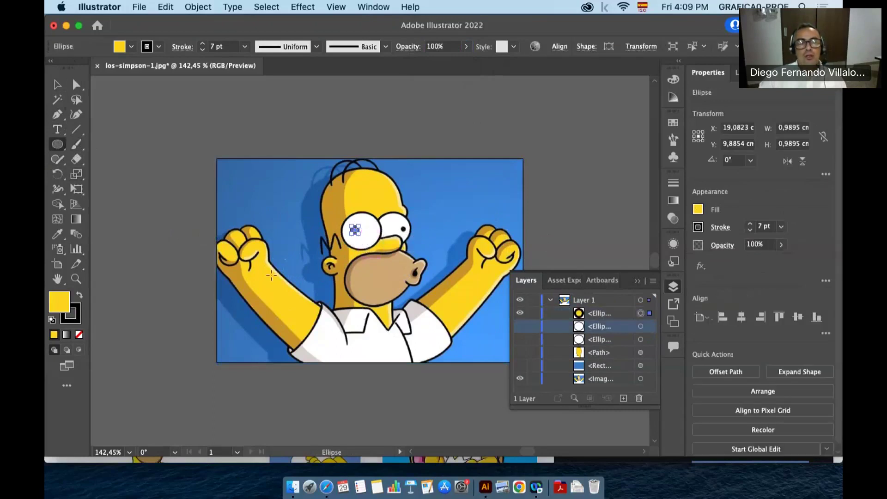
Step: Give the pupil circle a black fill and no stroke, and draw a matching circle of about 0.99 cm over the right pupil
left_click(80, 296)
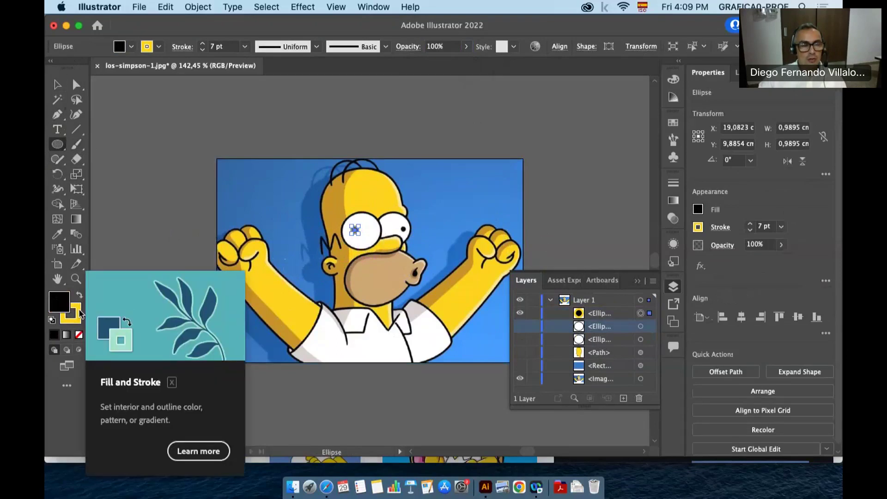
left_click(80, 316)
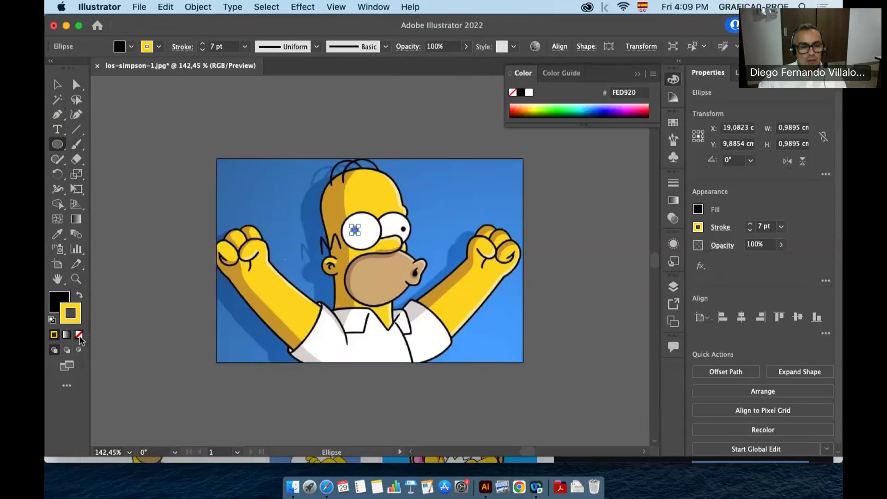
left_click(80, 336)
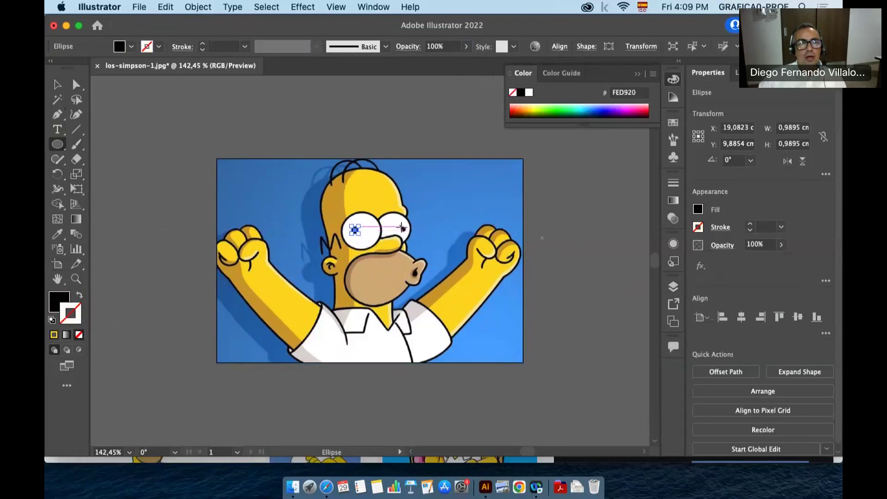
left_click_drag(402, 228, 404, 230)
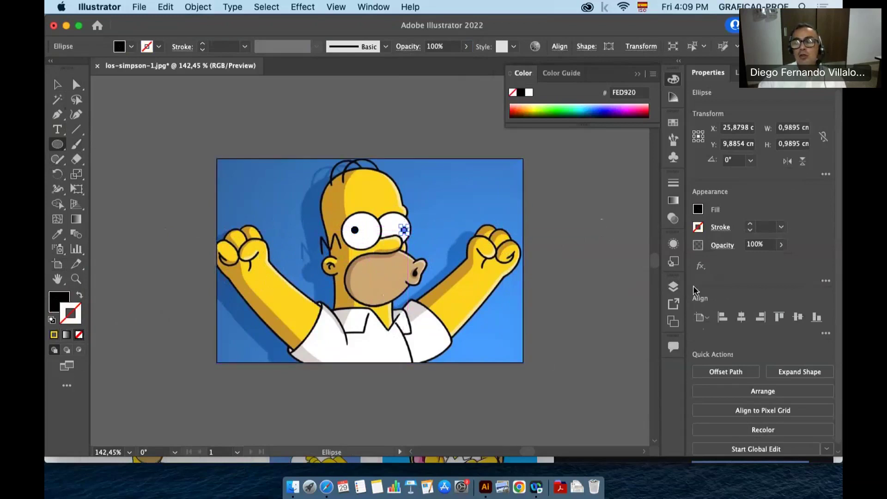
Step: Show the white eye ellipses, the head path and the blue rectangle with nothing selected to check the result
left_click(673, 287)
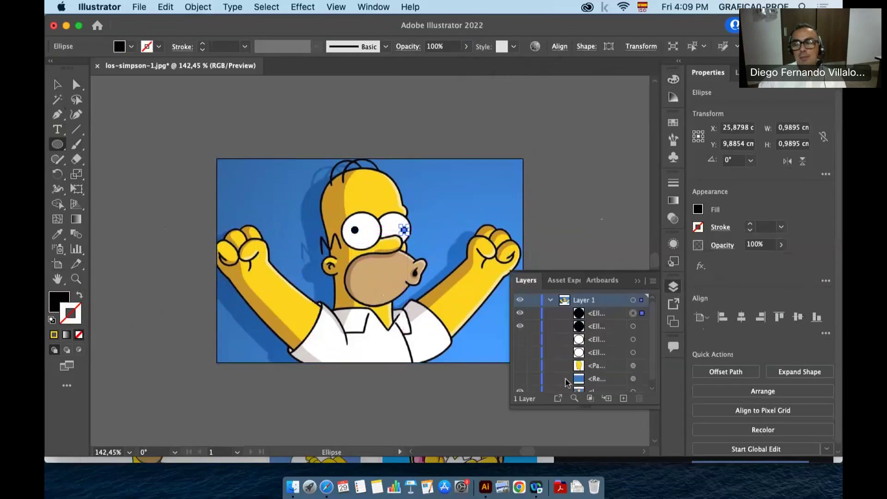
left_click(520, 339)
left_click(520, 353)
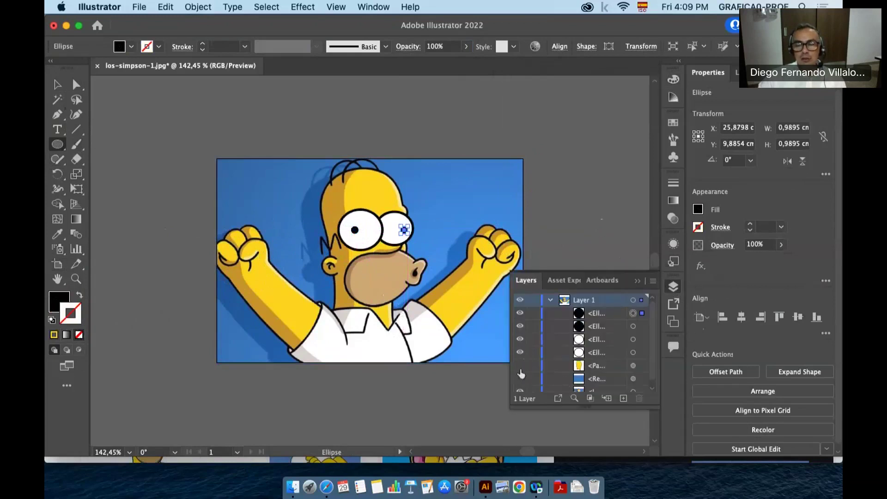
left_click(62, 82)
left_click(193, 179)
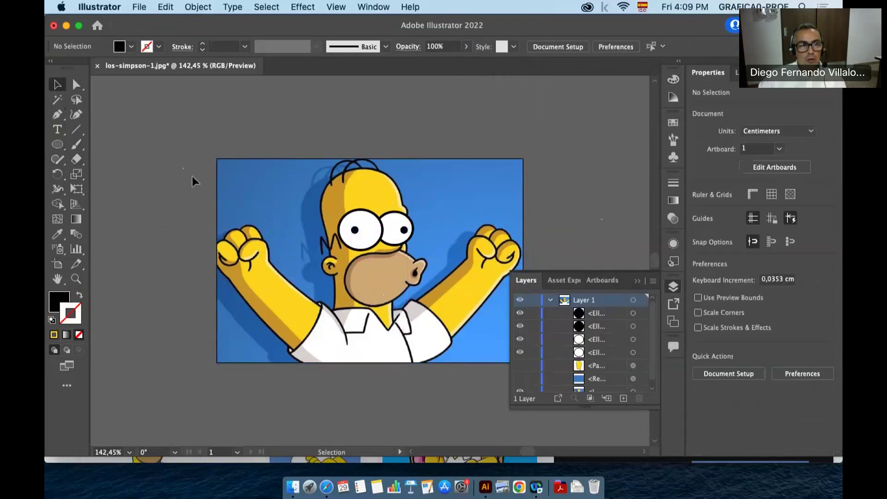
left_click(520, 365)
left_click(520, 379)
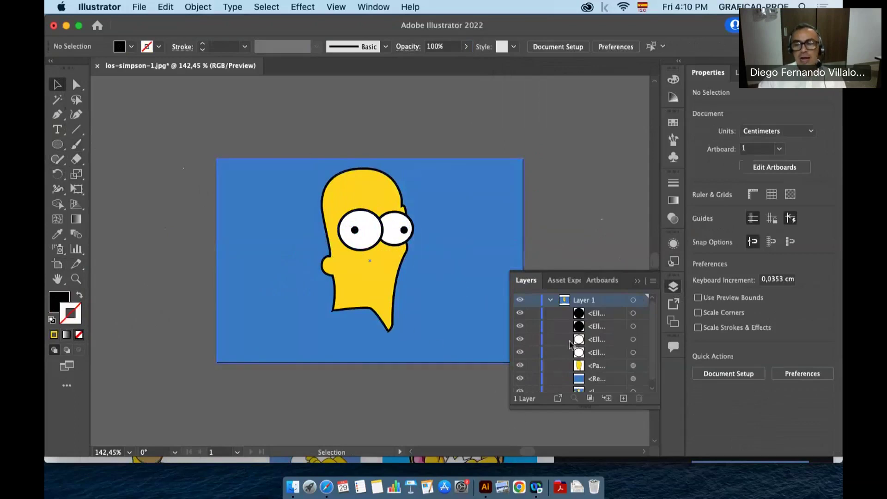
Step: Hide the pupils, eye ellipses, head path and blue rectangle, leaving only the reference picture visible
left_click(519, 313)
left_click(520, 326)
left_click(521, 342)
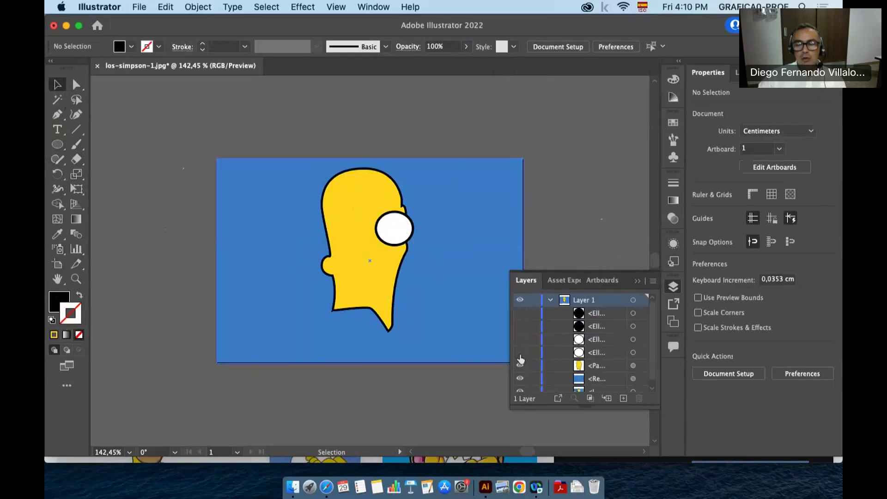
left_click(520, 353)
left_click(520, 367)
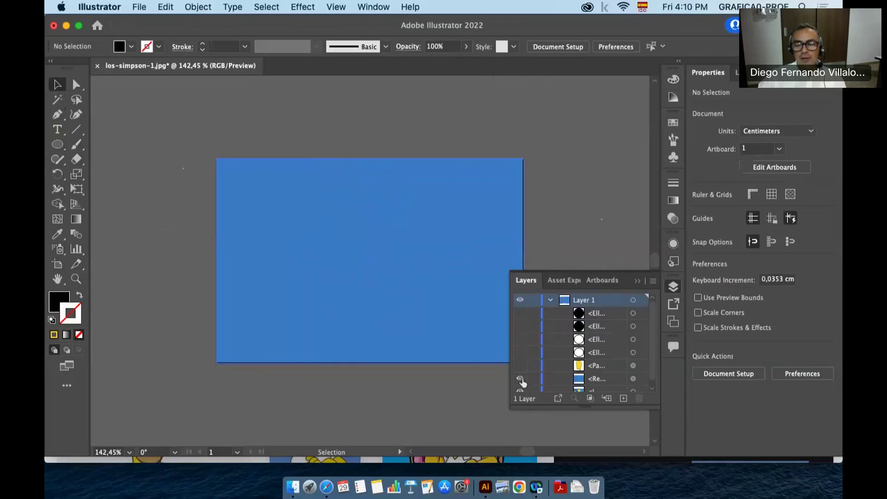
left_click(521, 379)
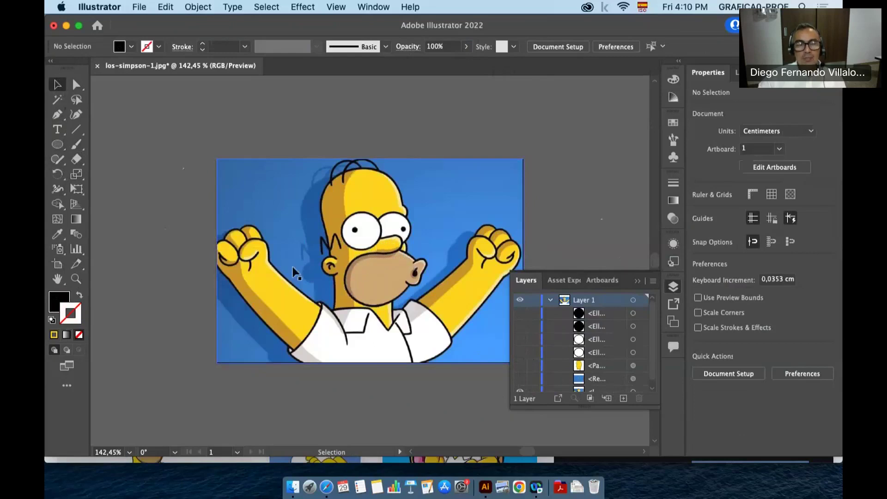
Step: Trace Homer's nose as an open Pen path about 5.08 by 2.74 cm and nudge its lower-left end point inward
left_click(55, 115)
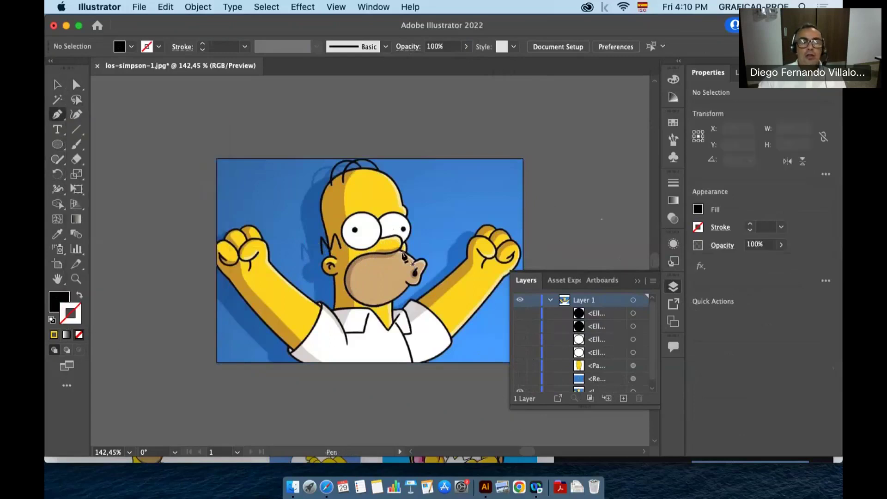
left_click(379, 238)
left_click(401, 237)
mouse_move(403, 245)
left_mouse_down()
mouse_move(395, 259)
mouse_move(361, 260)
mouse_move(354, 376)
mouse_move(139, 280)
mouse_move(350, 343)
mouse_move(322, 277)
mouse_move(235, 257)
mouse_move(301, 238)
left_mouse_up()
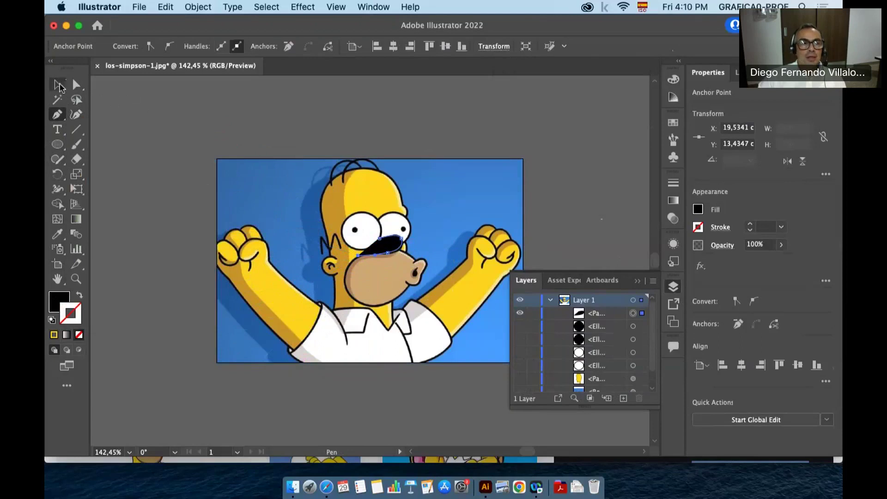
left_click(77, 85)
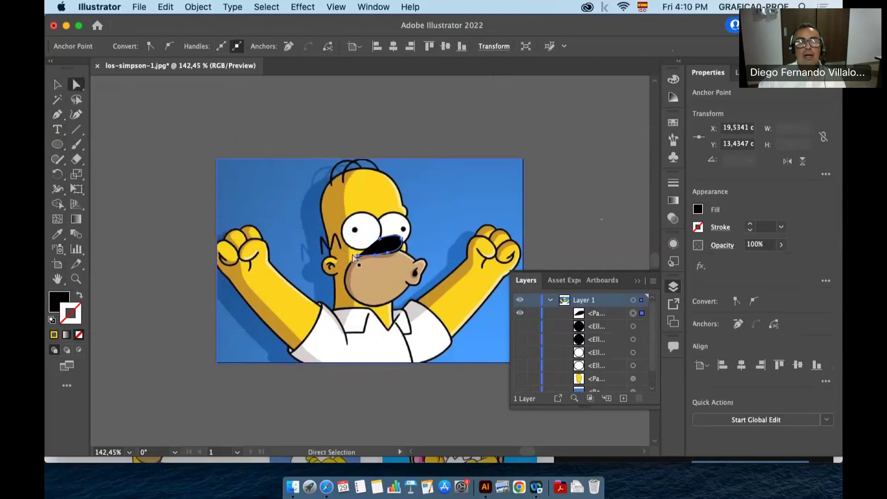
left_click_drag(361, 257, 365, 254)
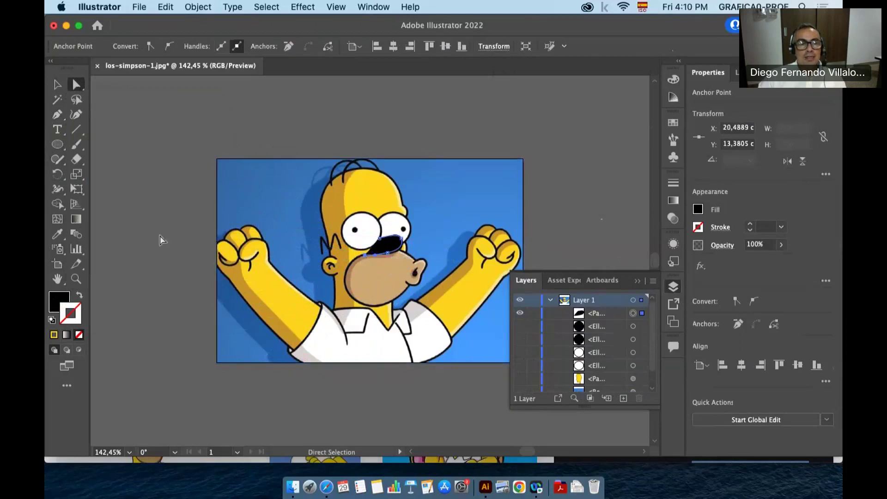
Step: Fill the nose path with the yellow sampled from Homer's forehead, briefly showing the head path for comparison
left_click(80, 297)
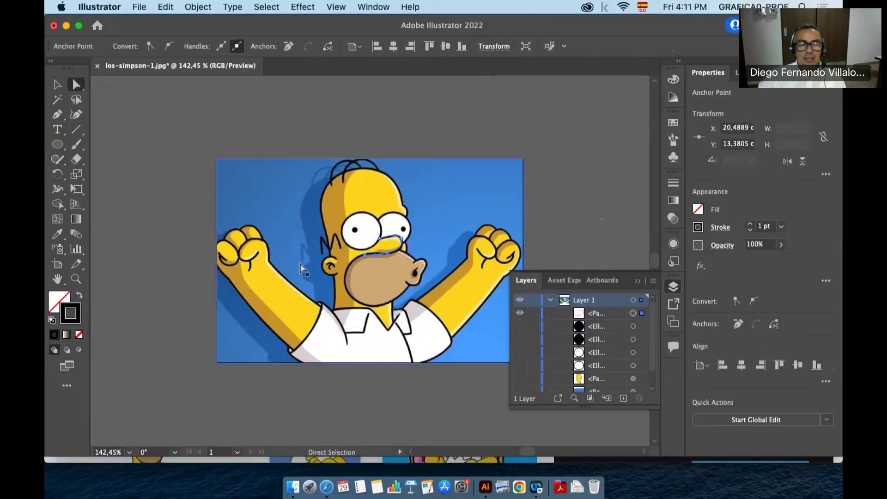
left_click(58, 235)
left_click(375, 194)
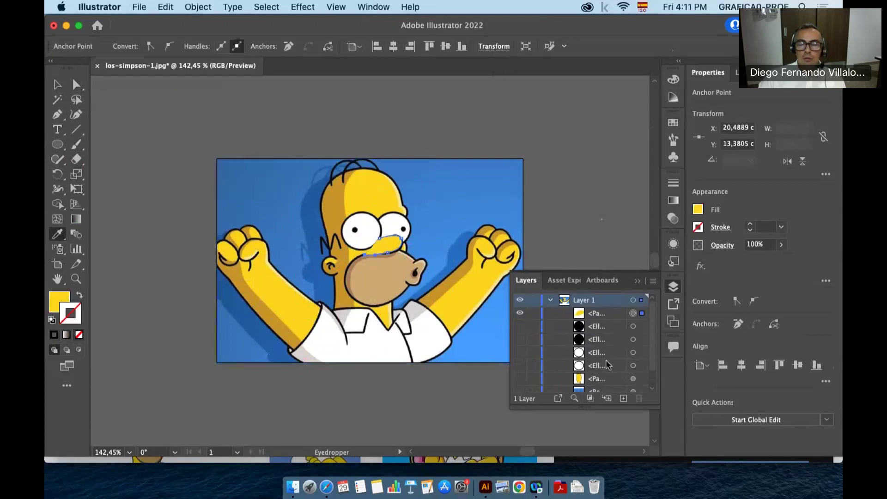
left_click(520, 379)
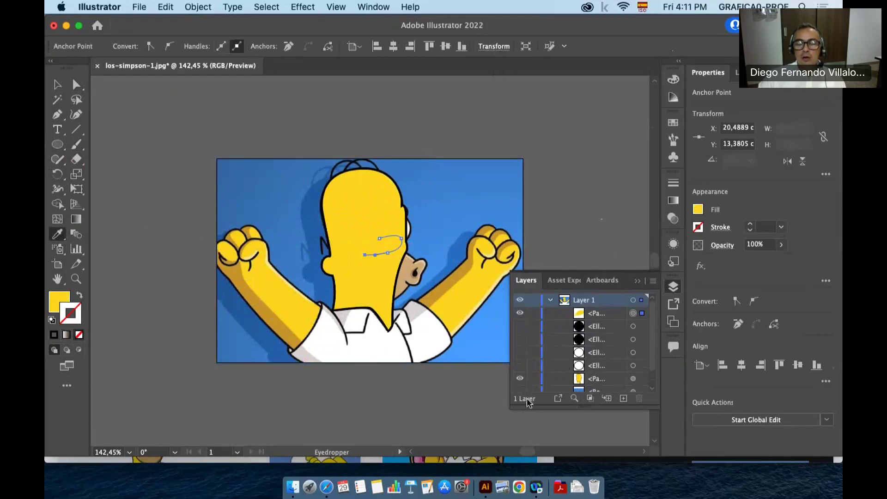
left_click(521, 378)
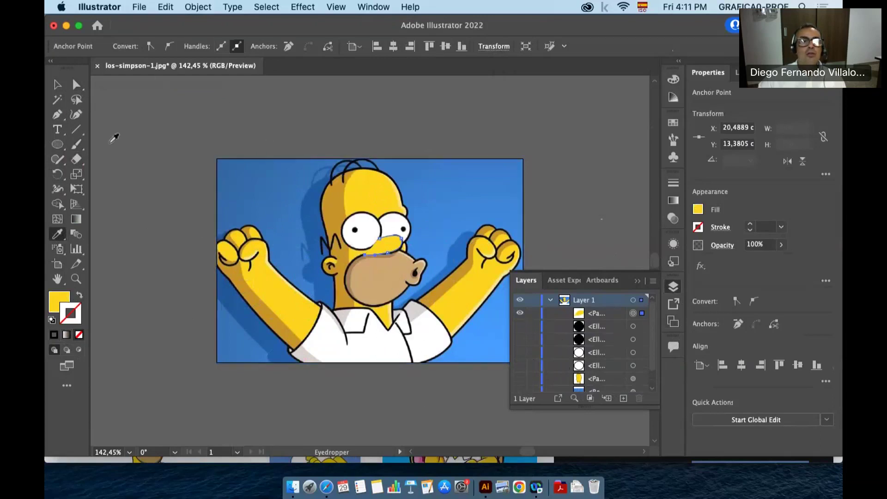
Step: Give the nose path a black stroke of 7 pt
left_click(61, 86)
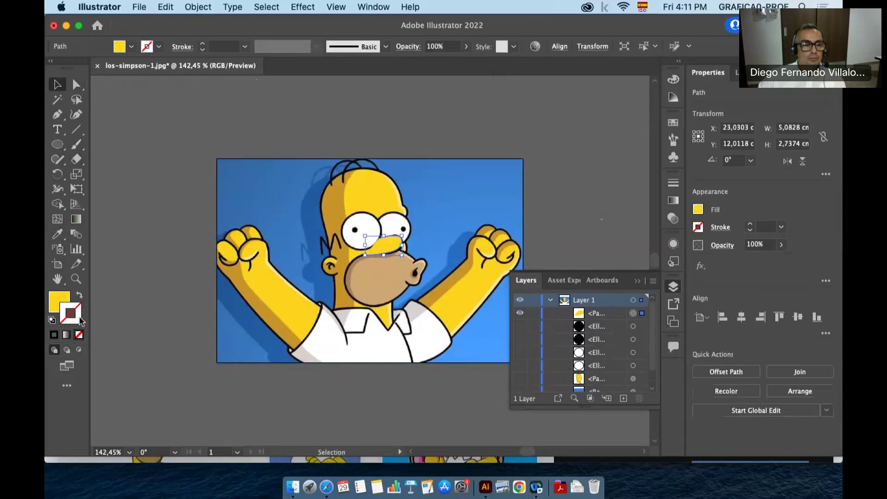
left_click(58, 338)
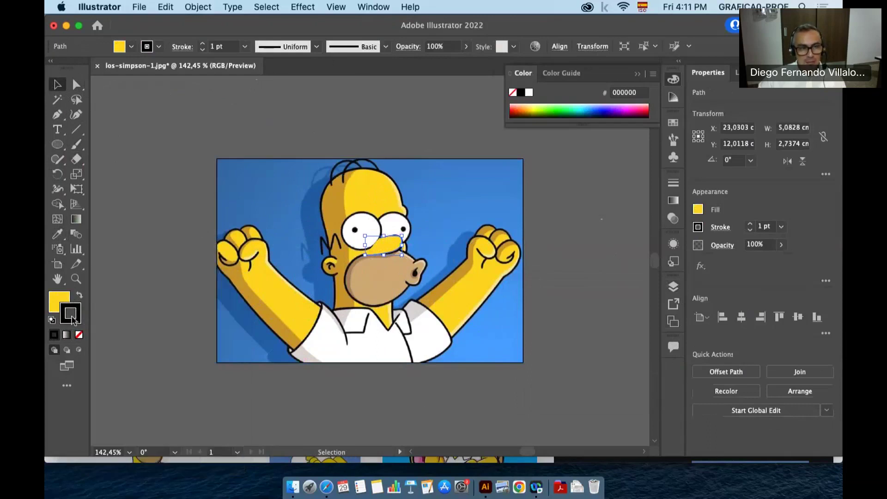
left_click(203, 45)
left_click(204, 44)
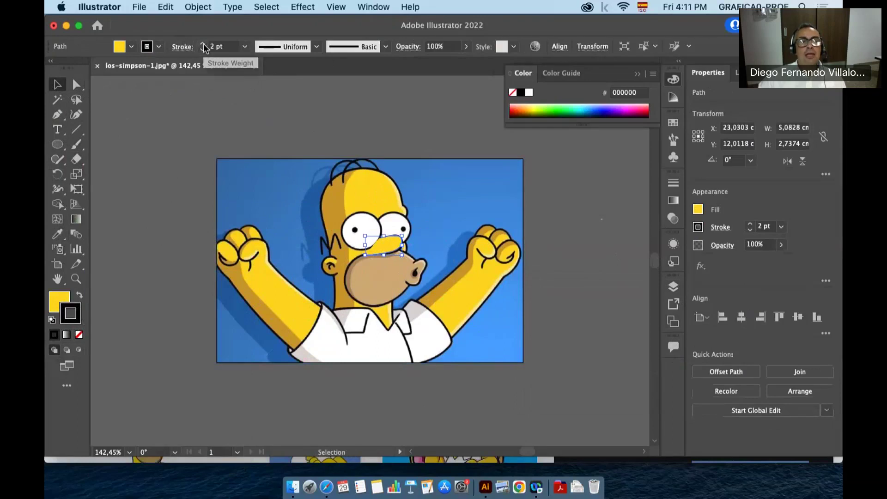
left_click(204, 44)
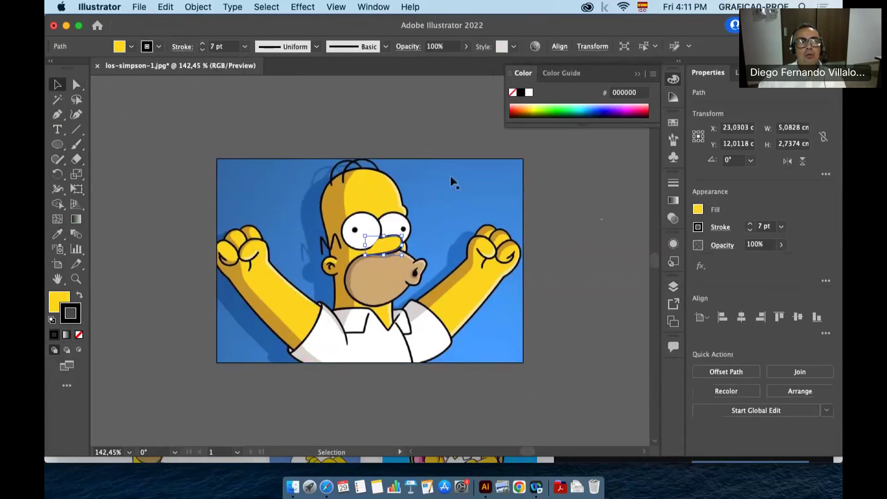
Step: Show the pupils, eye ellipses, head path and blue rectangle and deselect the nose to check it
left_click(673, 288)
left_click_drag(521, 325, 520, 384)
left_click(519, 391)
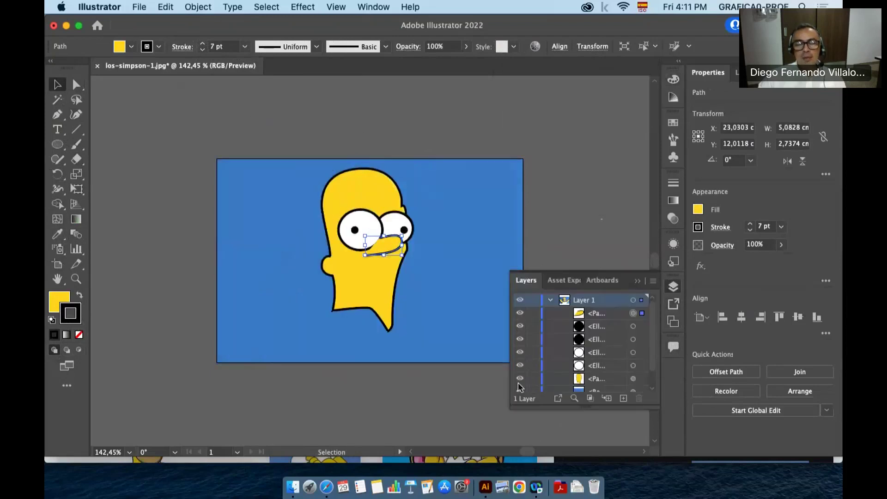
left_click(442, 314)
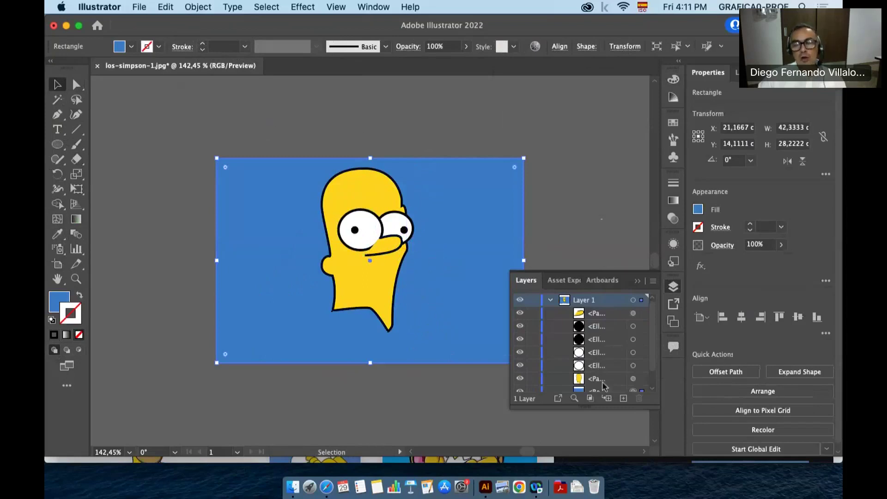
Step: Hide the nose, pupils, eye ellipses, head path and blue rectangle, keeping only the reference picture visible in preview mode
left_click(520, 380)
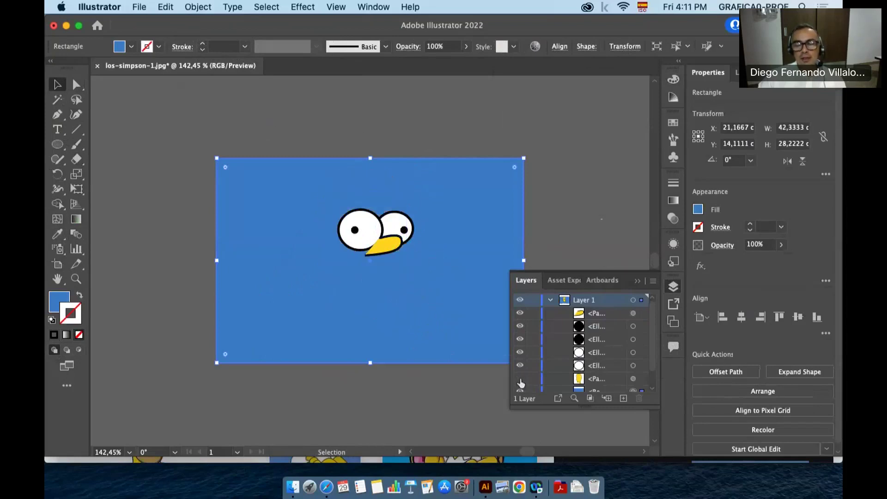
left_click(520, 392)
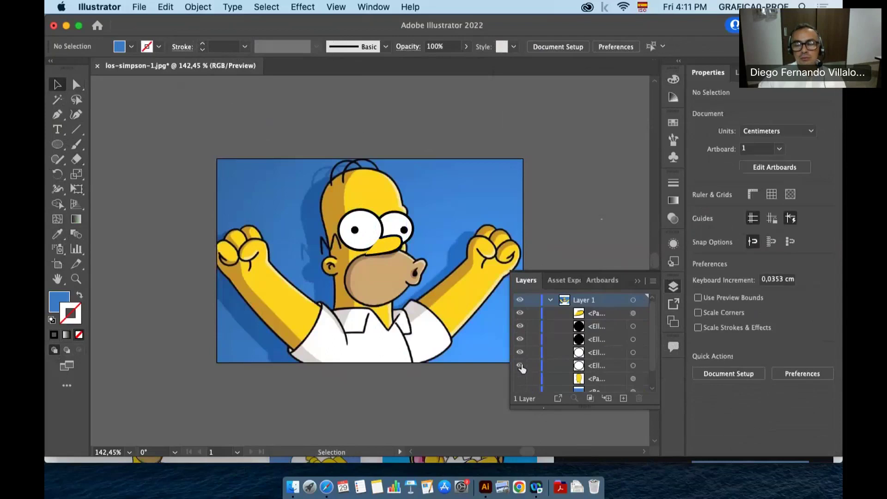
left_click(520, 300, "super")
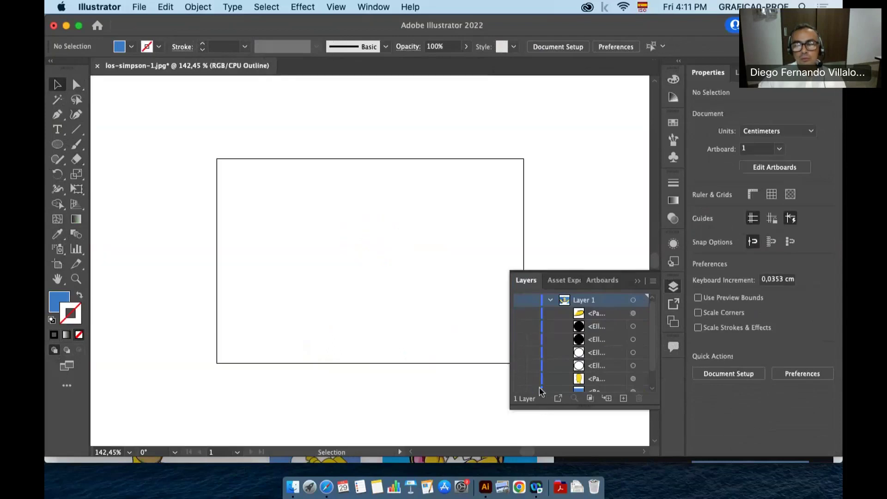
scroll(539, 387, "down", 2)
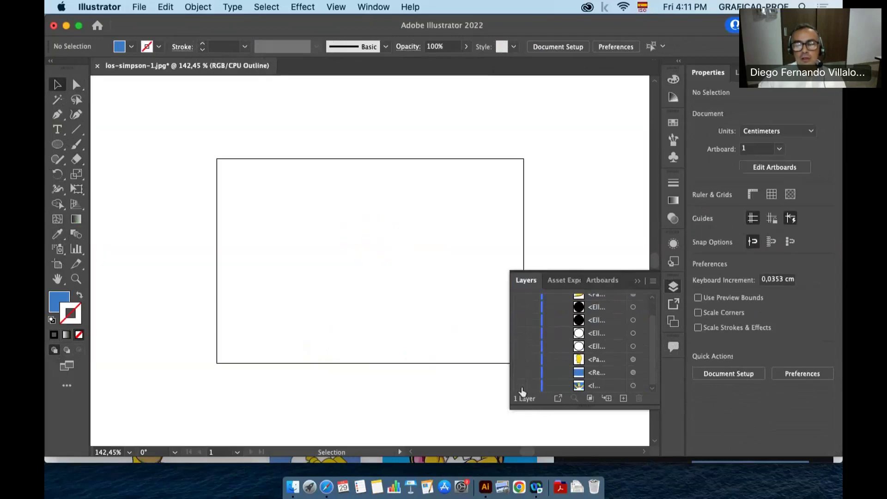
scroll(524, 353, "up", 2)
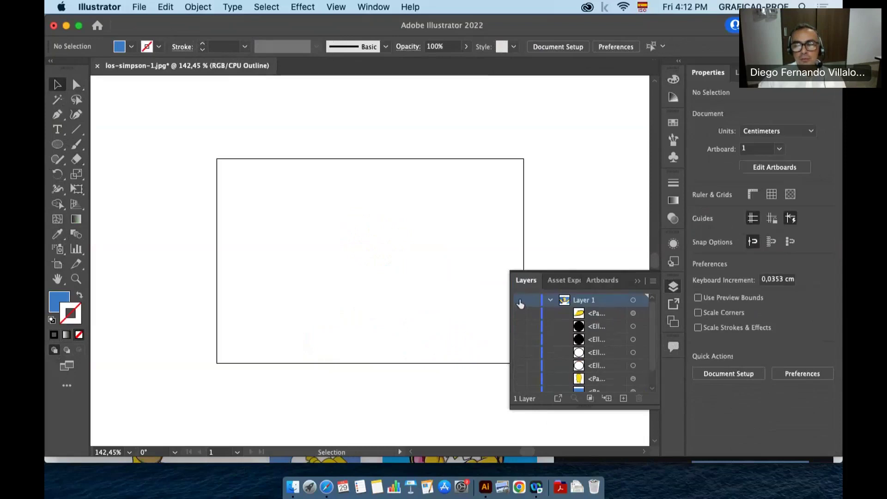
left_click(521, 301, "super")
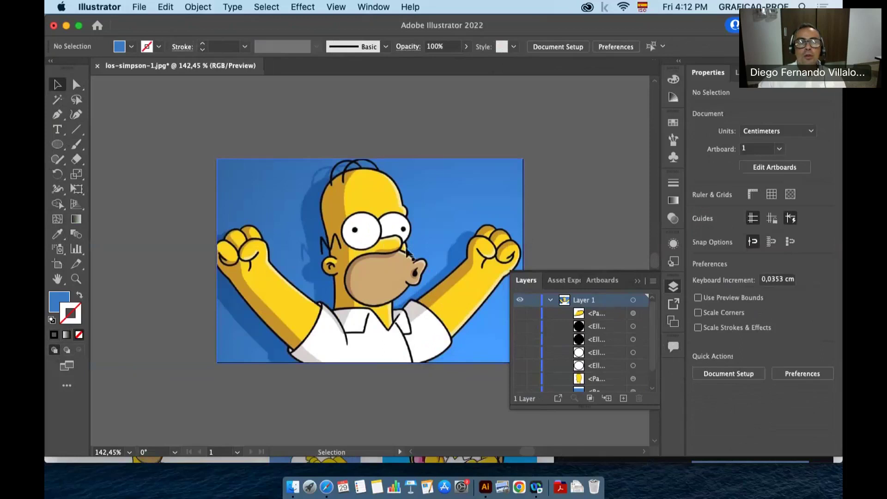
scroll(550, 385, "down", 2)
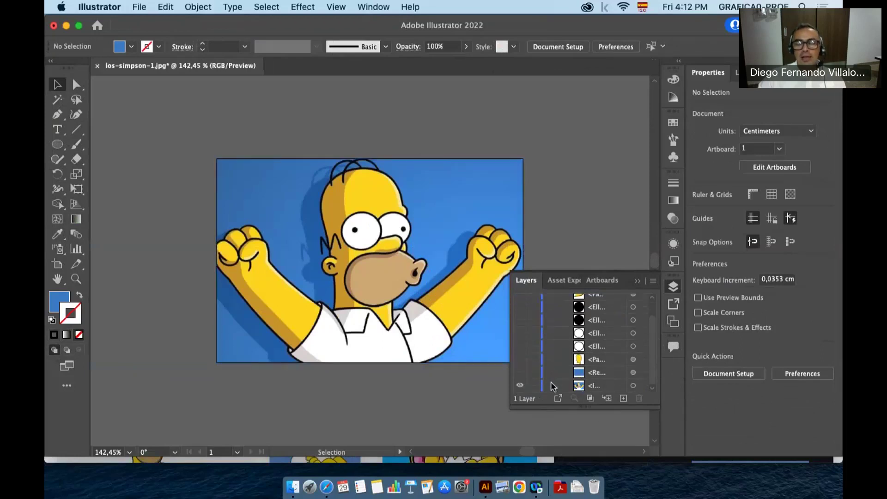
scroll(550, 386, "up", 2)
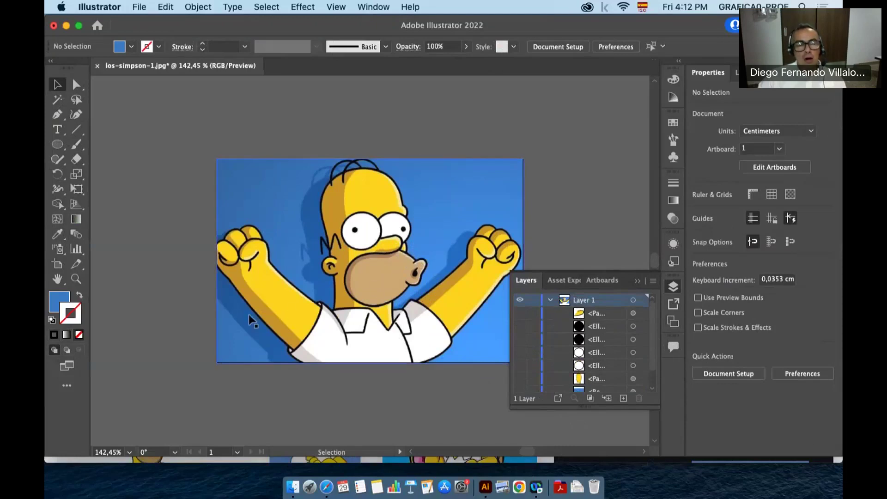
Step: Trace Homer's muzzle and lips as a closed Pen path about 11.24 by 7.84 cm
left_click(60, 116)
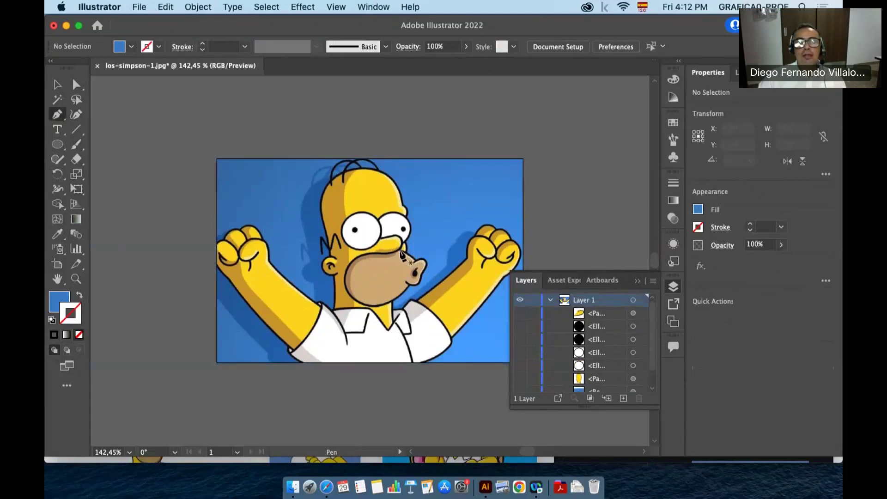
left_click(398, 250)
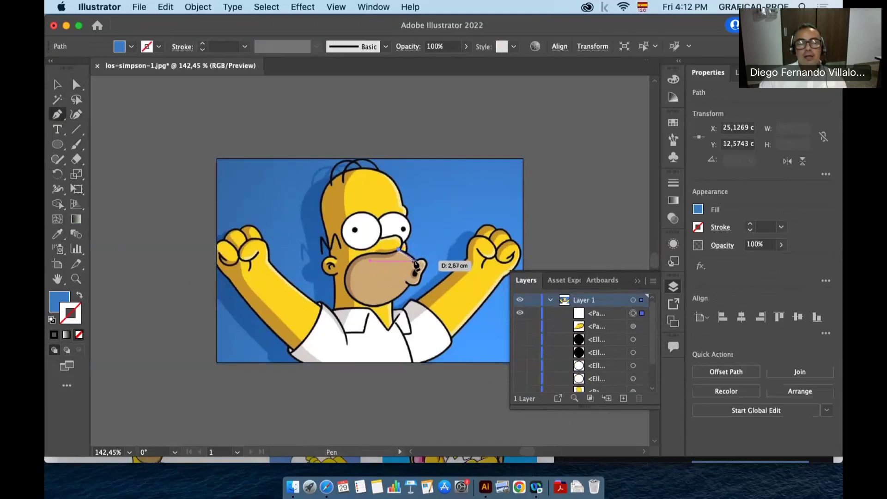
left_click(415, 263)
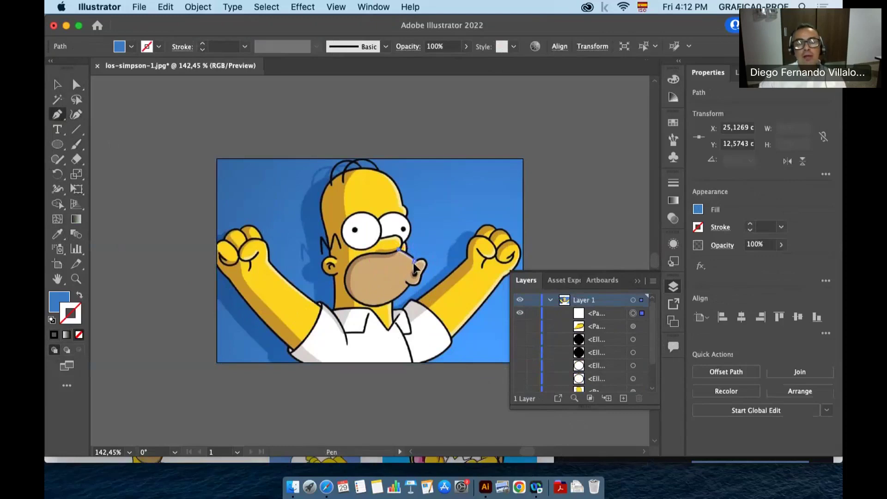
left_click_drag(417, 270, 426, 274)
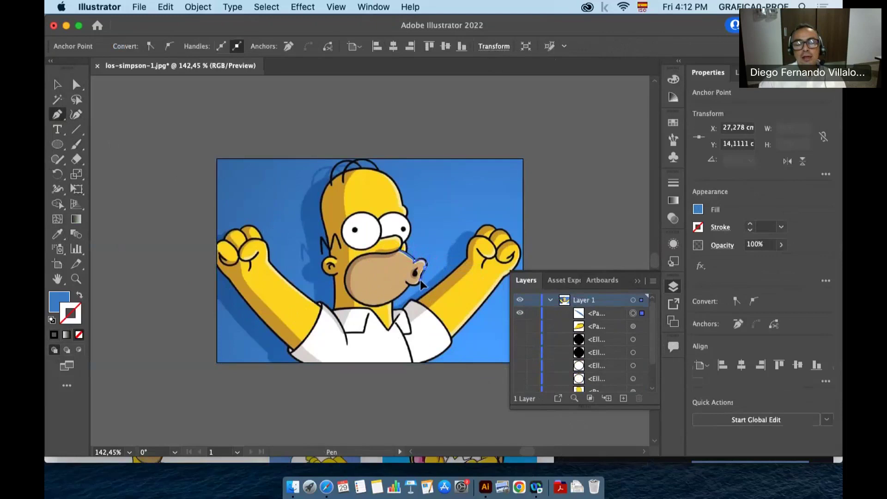
left_click_drag(421, 283, 348, 284)
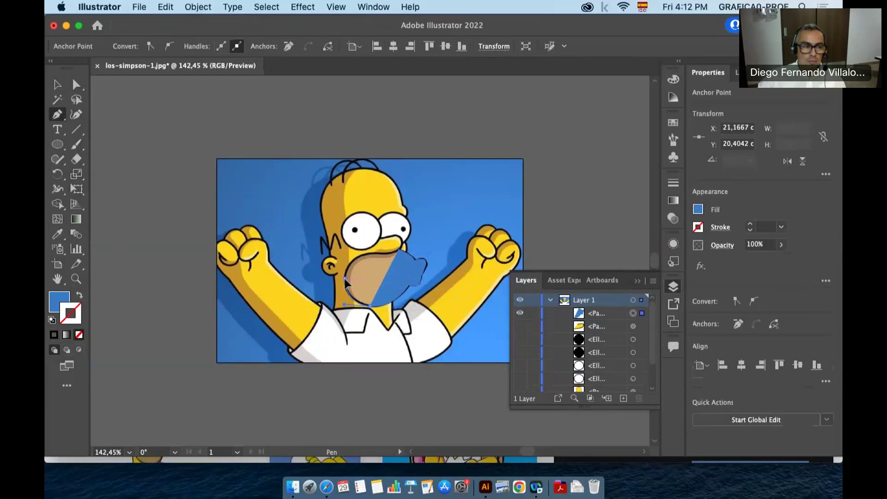
left_click(372, 254)
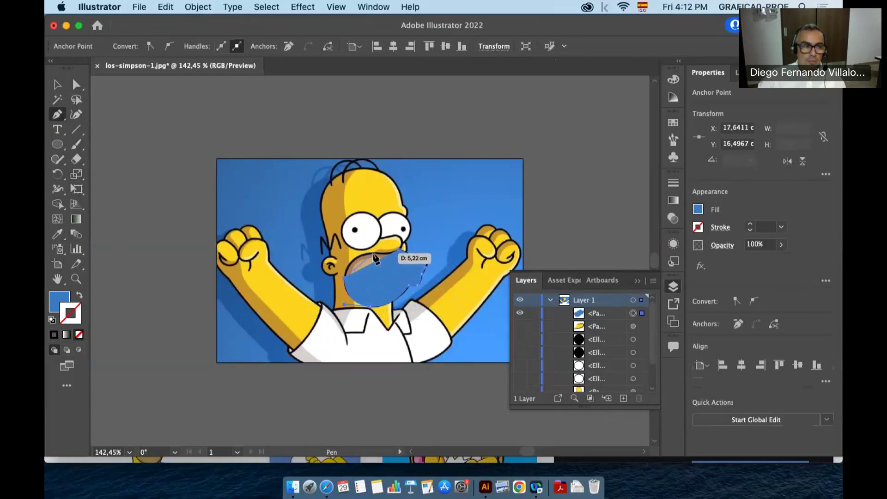
left_click(399, 251)
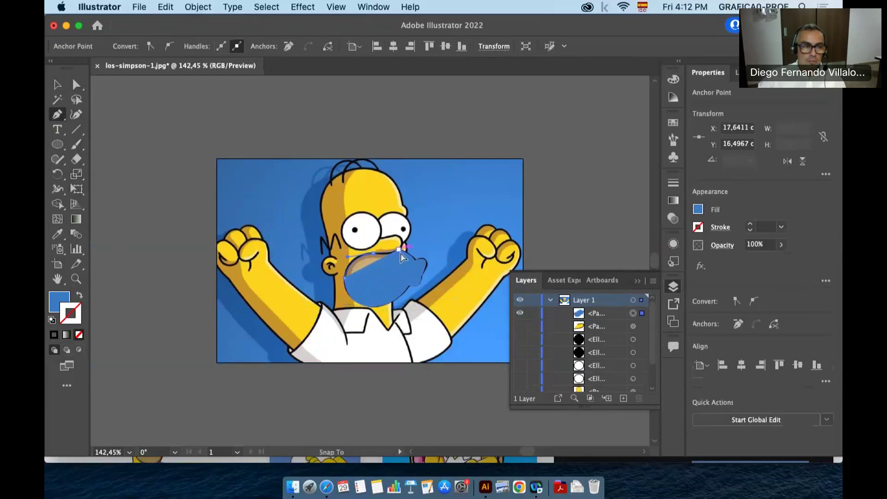
left_click(398, 254)
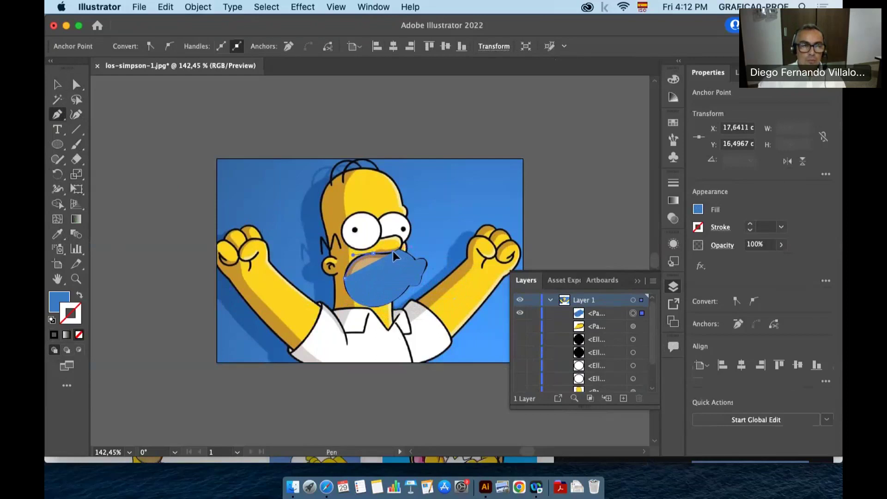
left_click(395, 249)
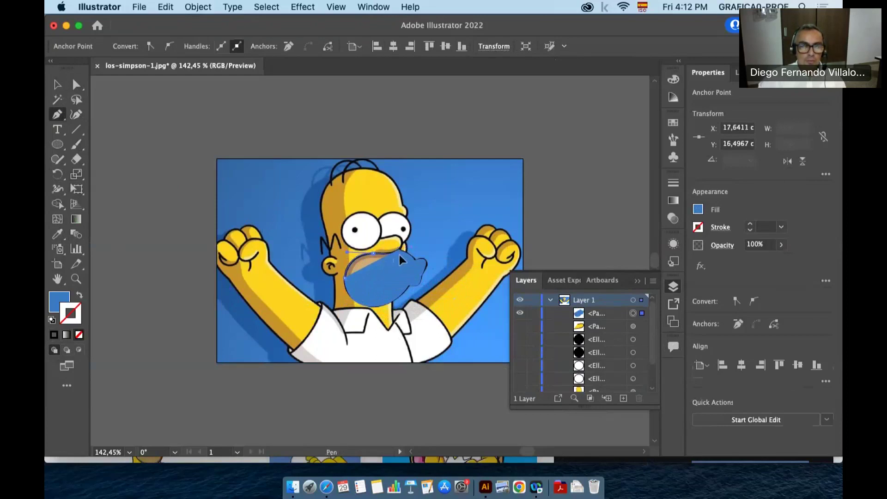
mouse_move(399, 254)
left_mouse_down()
mouse_move(403, 261)
mouse_move(401, 253)
left_mouse_up()
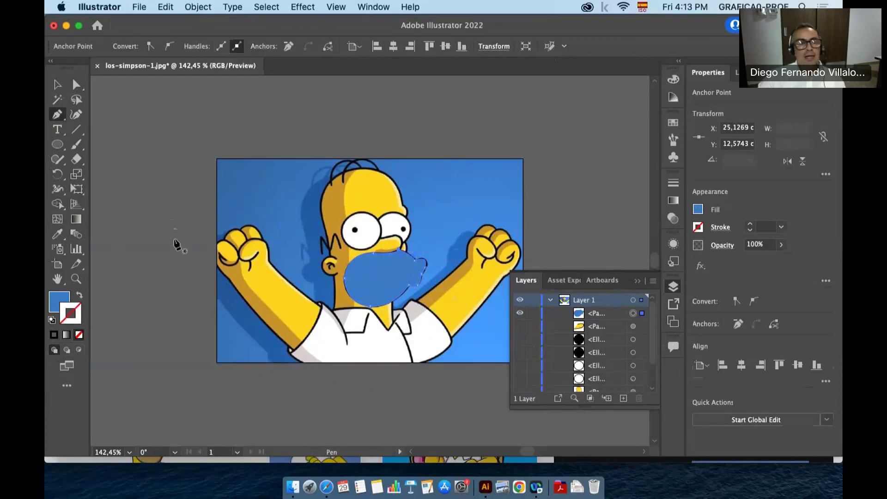
Step: Move the muzzle shape to the right of Homer's mouth and give it the tan fill sampled from the picture and a black 1 pt stroke
left_click(58, 72)
left_click_drag(376, 274, 417, 263)
left_click(58, 236)
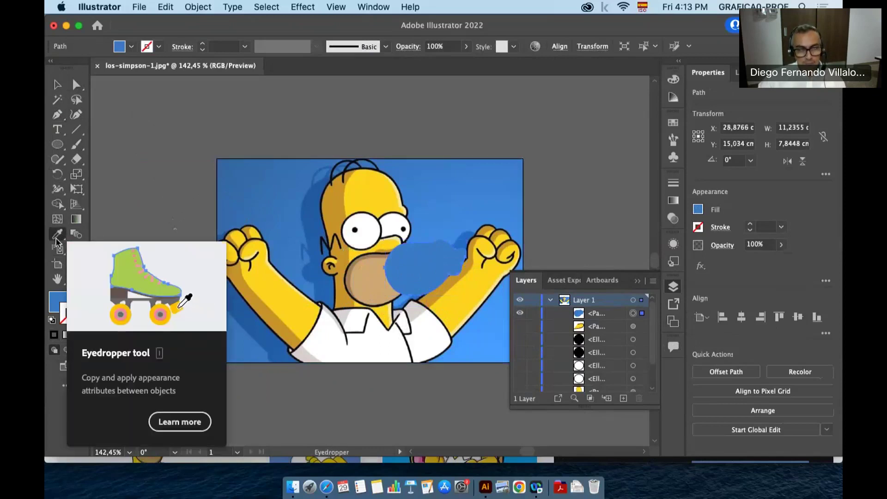
left_click(371, 286)
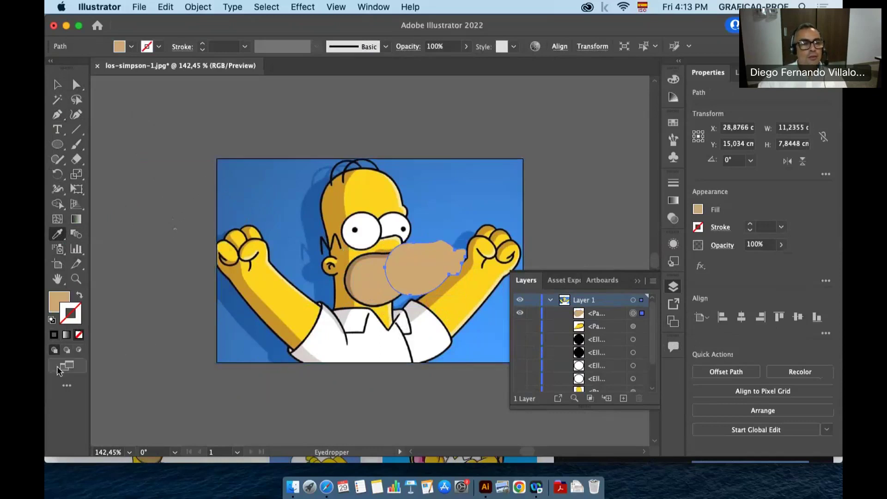
left_click(54, 336)
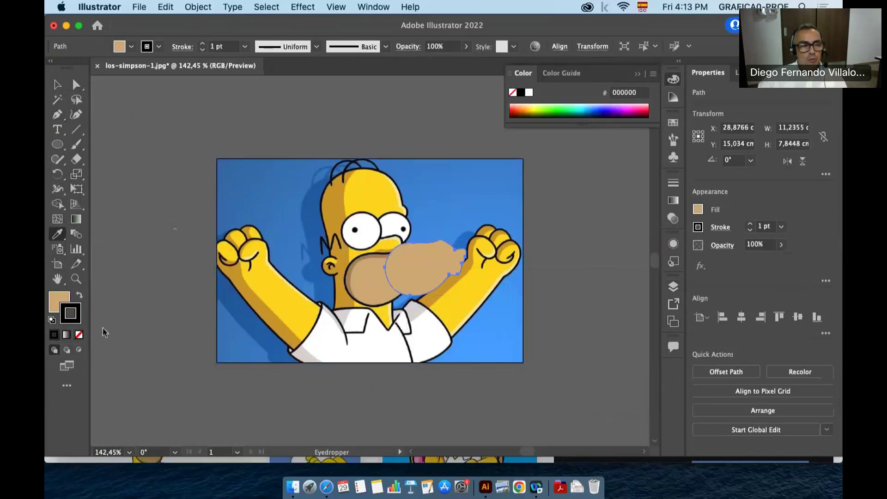
Step: Set the tan muzzle's stroke to 7 pt and move the shape back over Homer's mouth in the picture
left_click(202, 44)
left_click(202, 44)
left_click(202, 44)
left_click(202, 45)
left_click(202, 44)
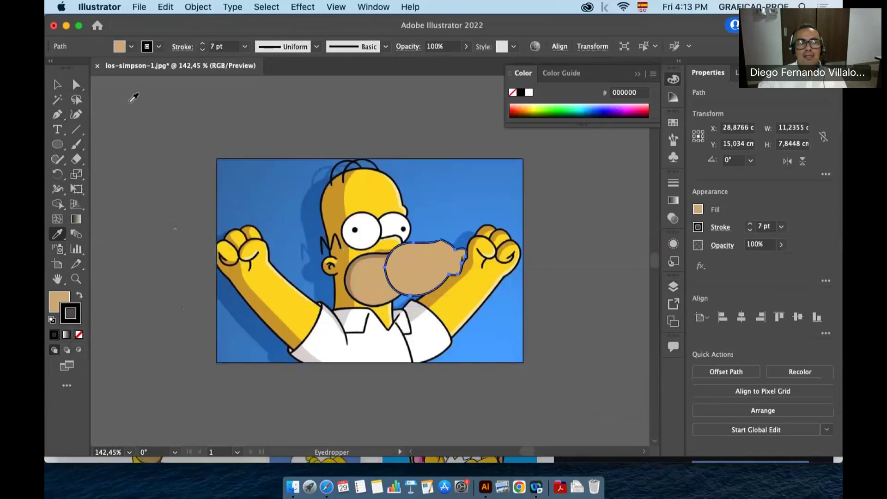
left_click(57, 85)
left_click_drag(423, 273, 395, 279)
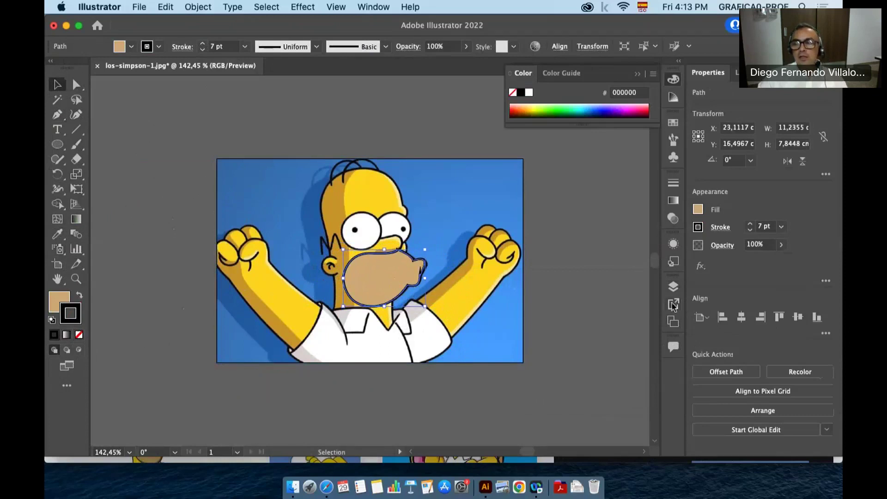
Step: Show the nose, pupils, eyes, head and blue rectangle together with the muzzle, and deselect the muzzle to check it
left_click(673, 286)
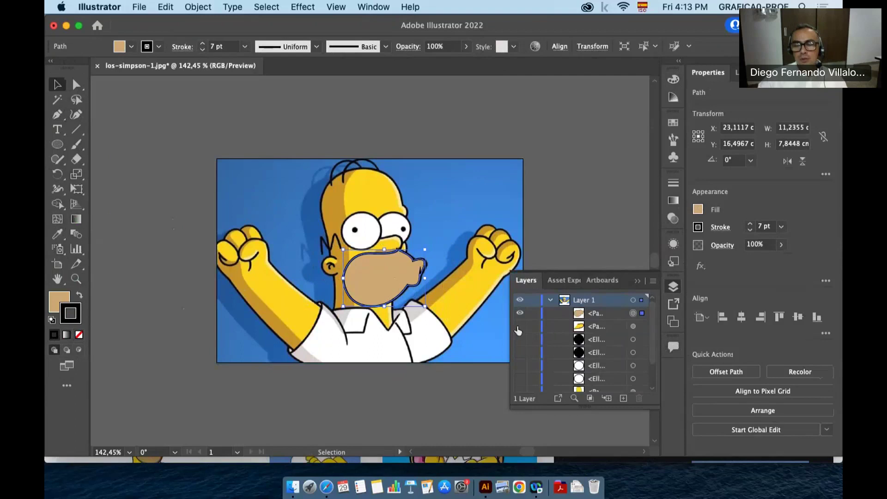
scroll(520, 361, "down", 3)
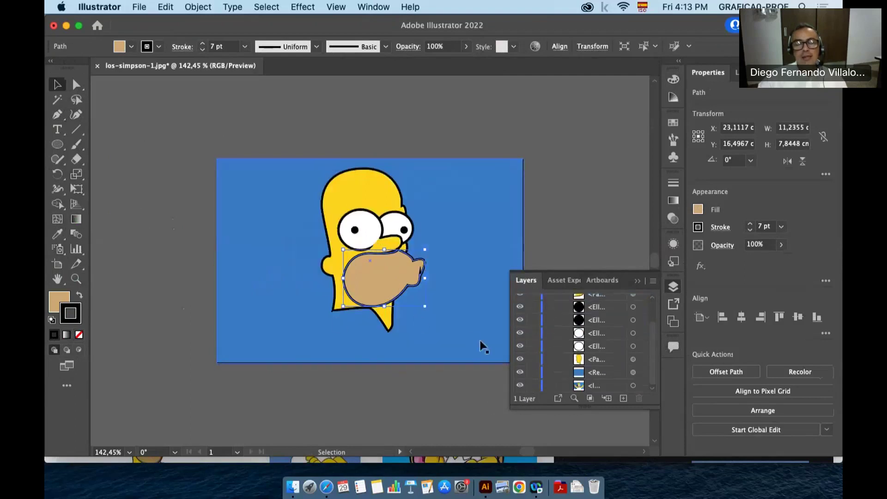
left_click(437, 329)
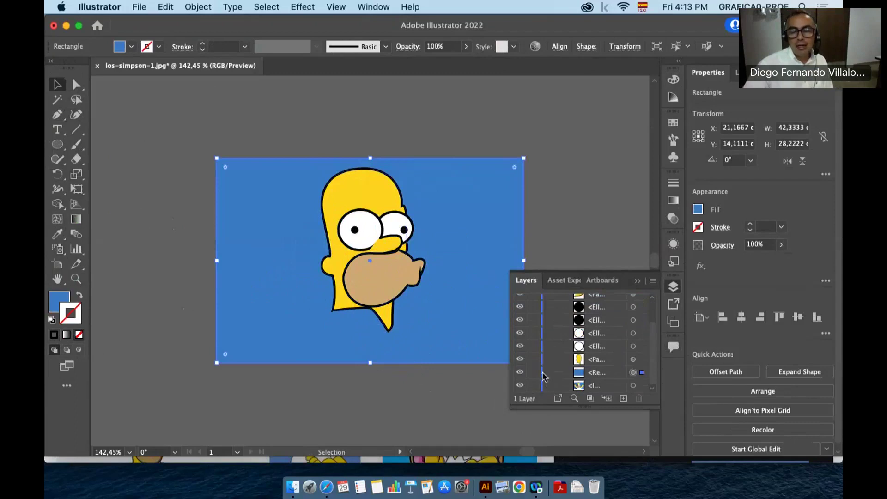
Step: Hide the muzzle and all other traced shapes, leaving only the reference picture visible in preview mode
left_click_drag(520, 379, 520, 292)
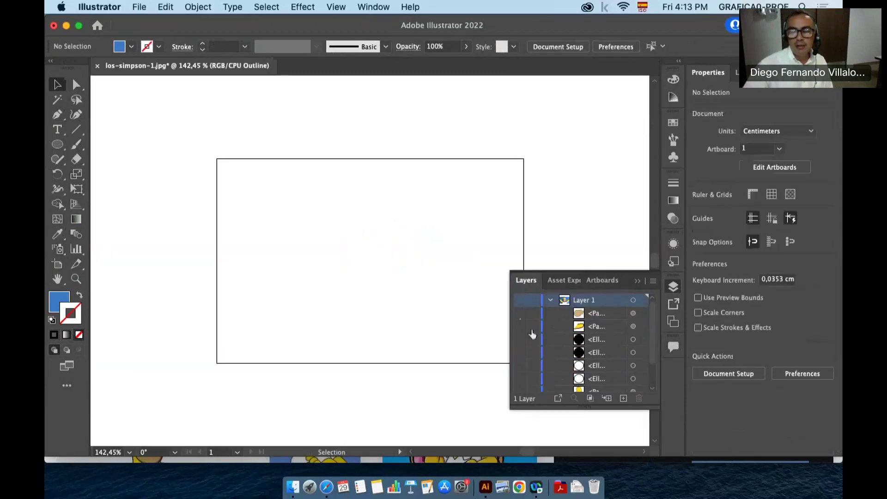
left_click(524, 303)
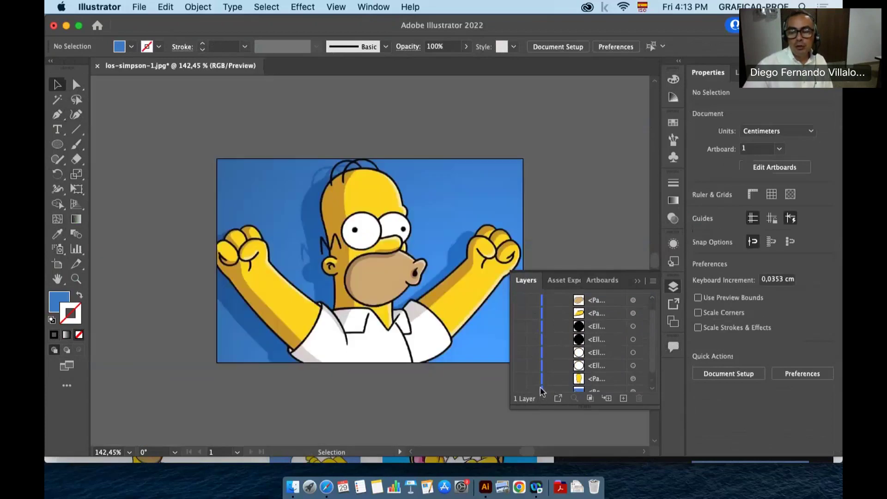
scroll(542, 392, "down", 3)
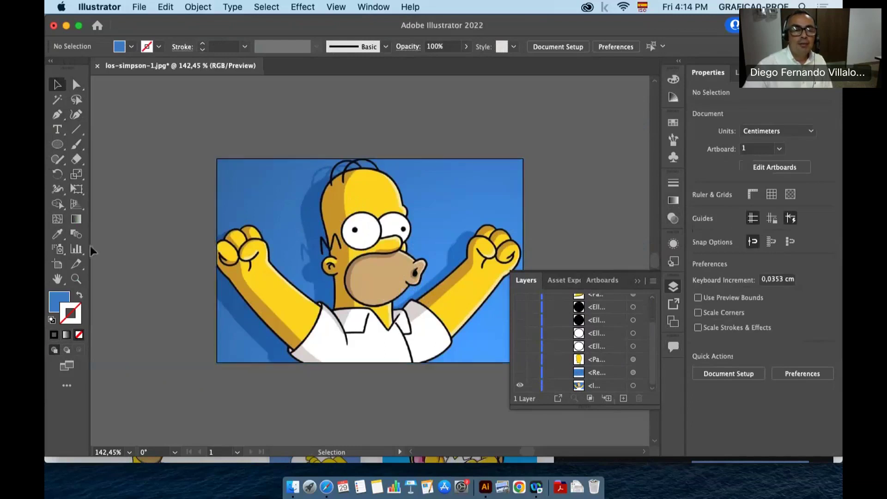
Step: Trace the zigzag hair above Homer's ear as an open Pen path about 2.67 by 2.67 cm
left_click(57, 115)
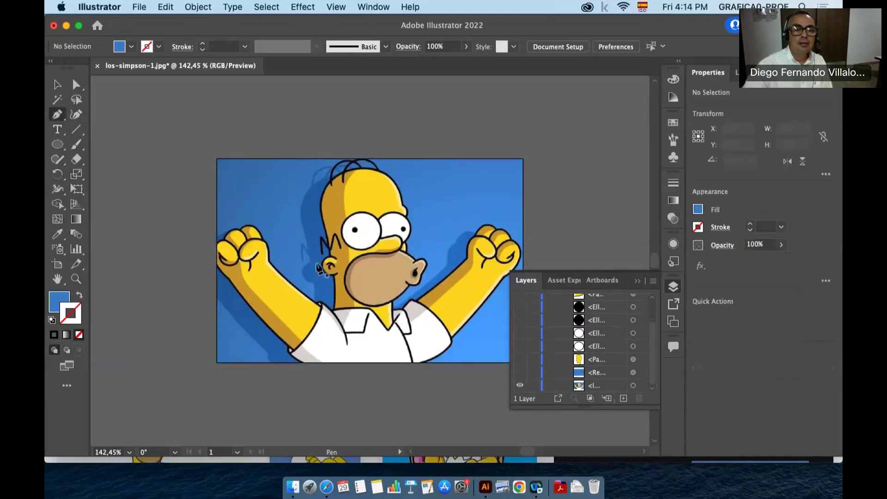
left_click(322, 254)
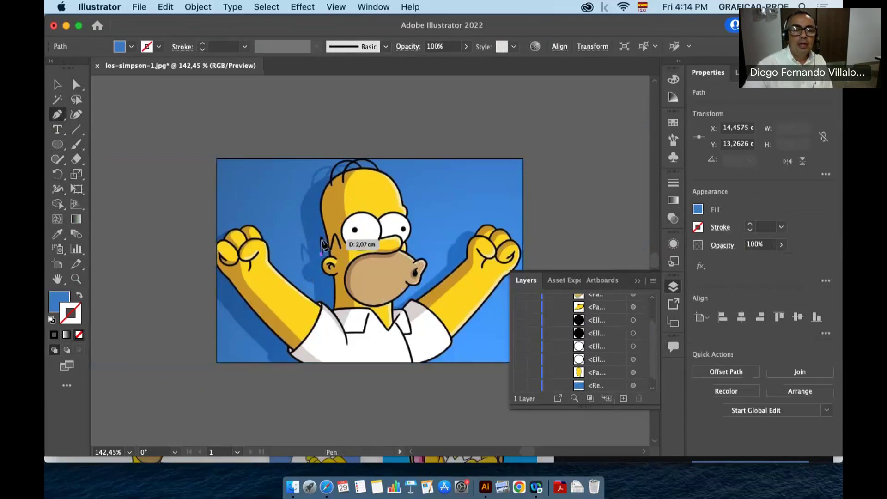
left_click(321, 238)
left_click(329, 253)
left_click(336, 237)
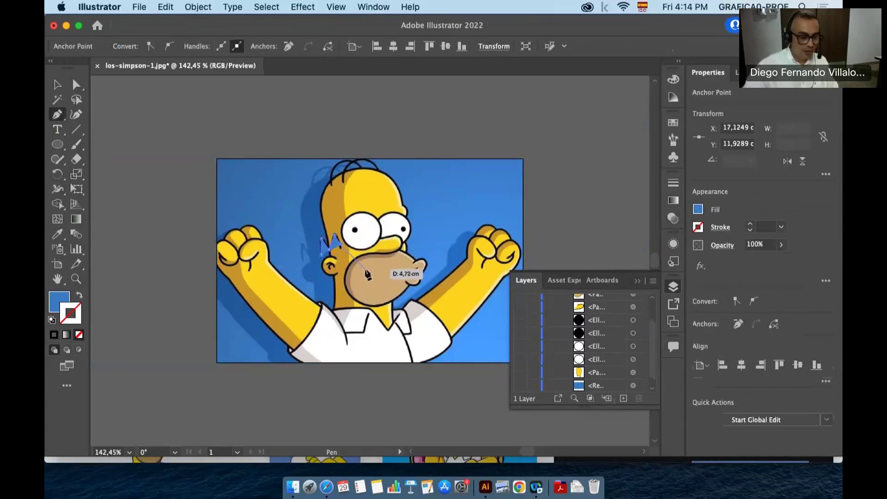
Step: Give the zigzag hair path no fill and a black stroke
left_click(80, 295)
left_click(71, 314)
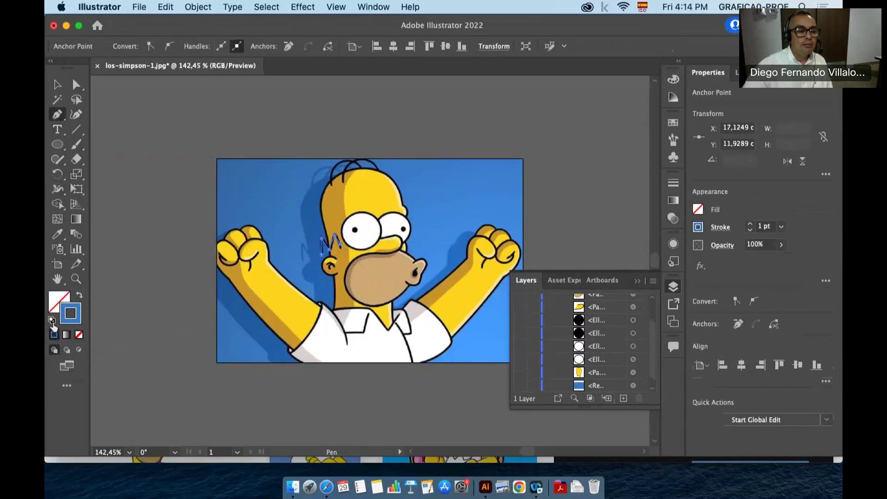
left_click(52, 320)
left_click(68, 300)
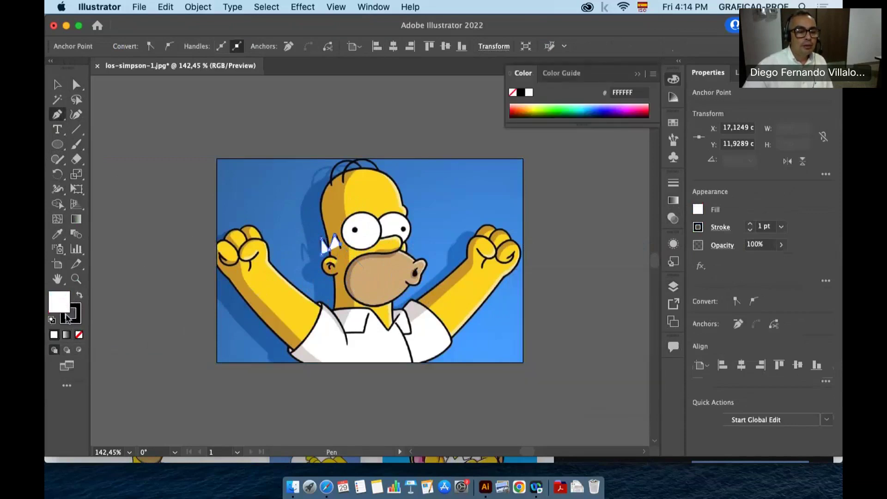
left_click(80, 336)
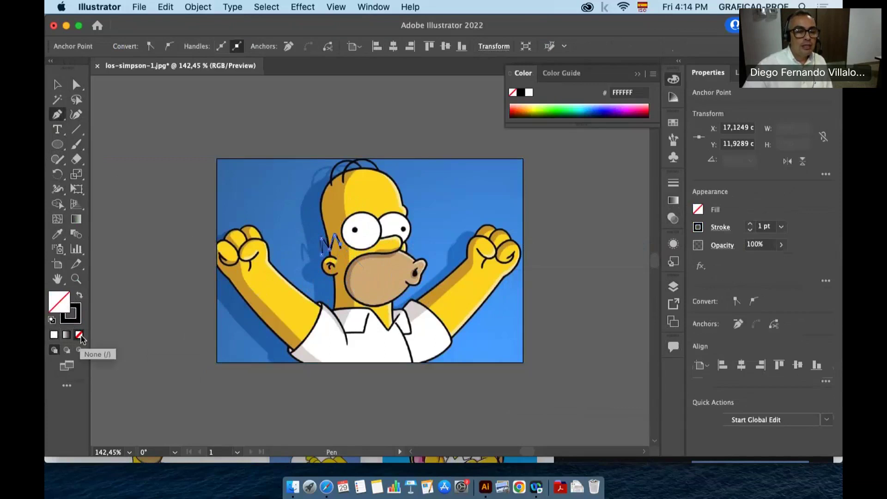
left_click(75, 315)
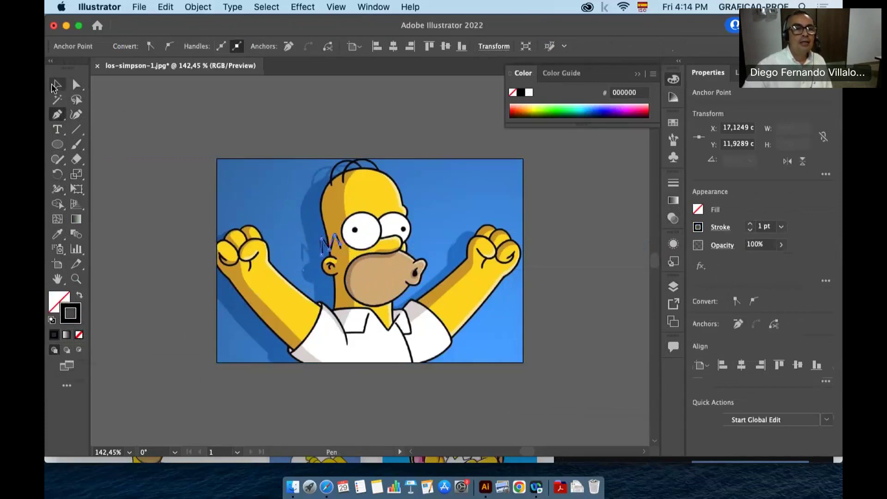
Step: Set the stroke weight of the zigzag hair path to 7 pt
left_click(57, 87)
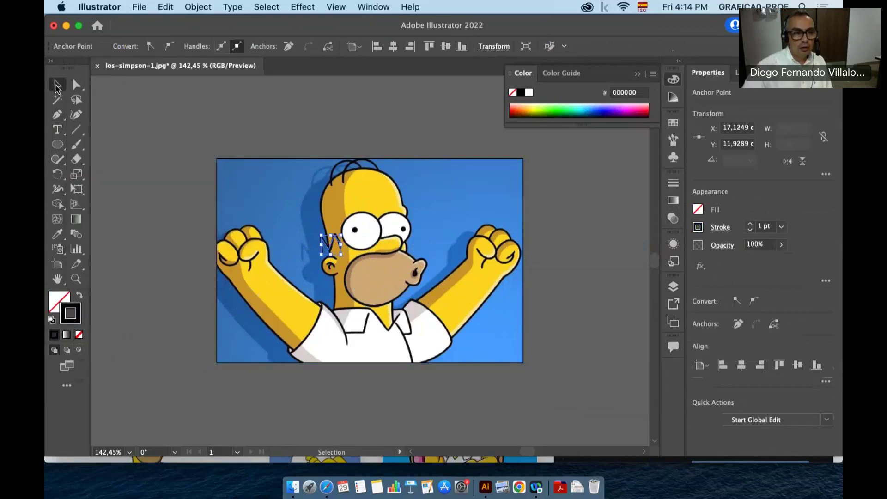
left_click(323, 245)
left_click(204, 44)
left_click(204, 44)
left_click(203, 44)
left_click(204, 43)
left_click(203, 44)
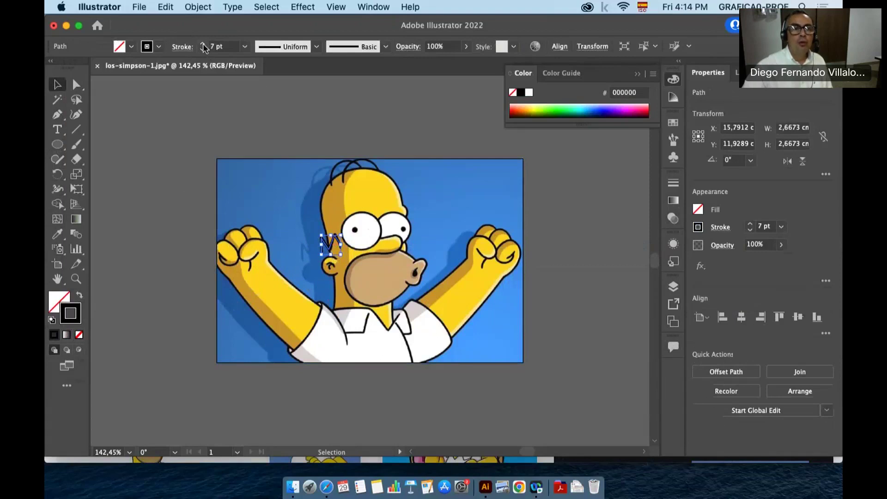
Step: Deselect the zigzag hair and show all the hidden traced shapes over the reference picture
left_click(283, 127)
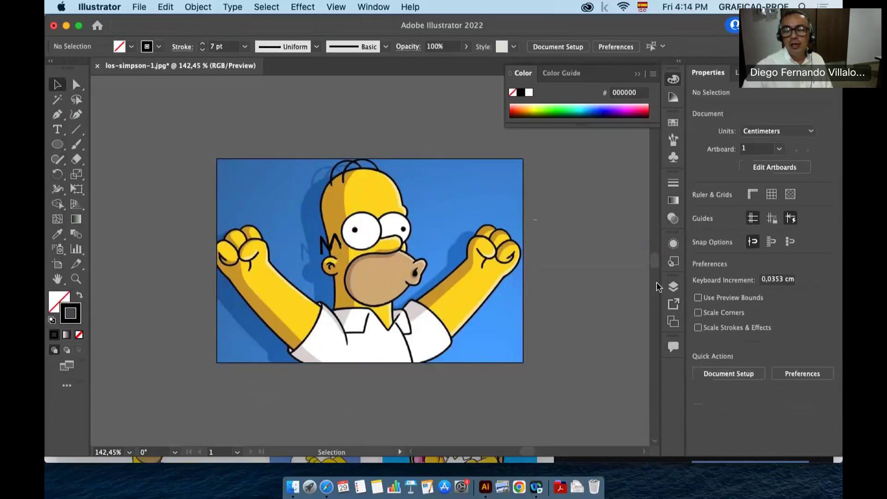
left_click(674, 287)
mouse_move(519, 333)
left_mouse_down()
mouse_move(519, 402)
mouse_move(517, 341)
left_mouse_up()
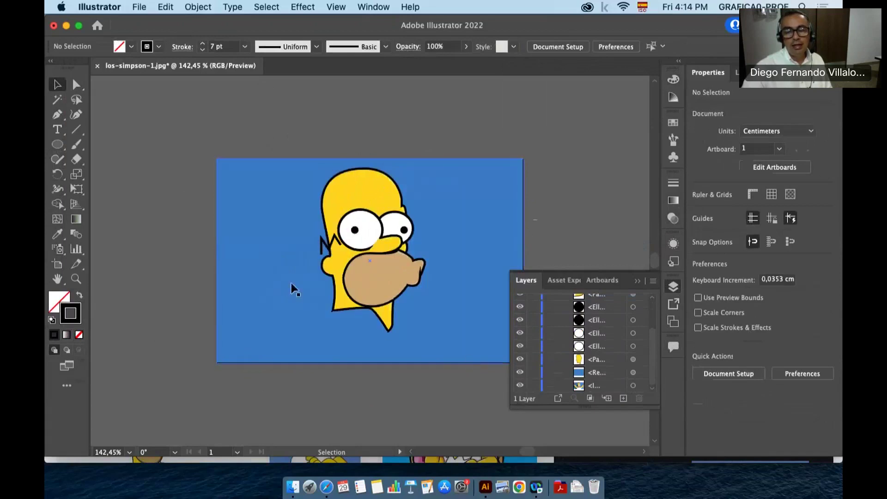